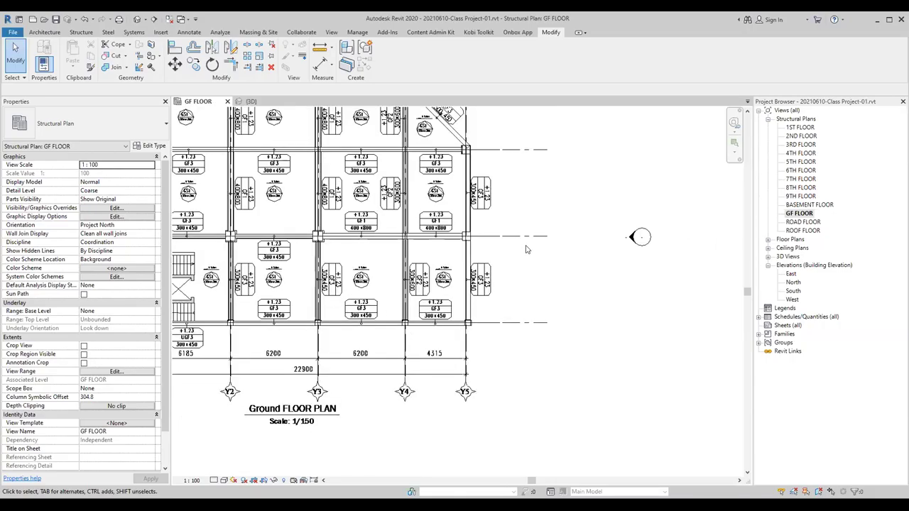
# Step: Zoom around the GF FLOOR plan to inspect the beams along the right-hand grid
pyautogui.scroll(2, 490, 277)
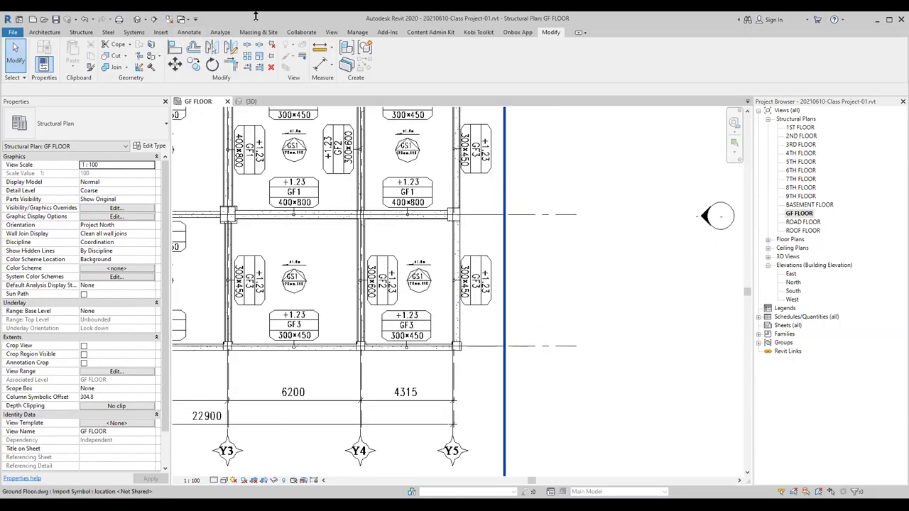
pyautogui.scroll(3, 463, 231)
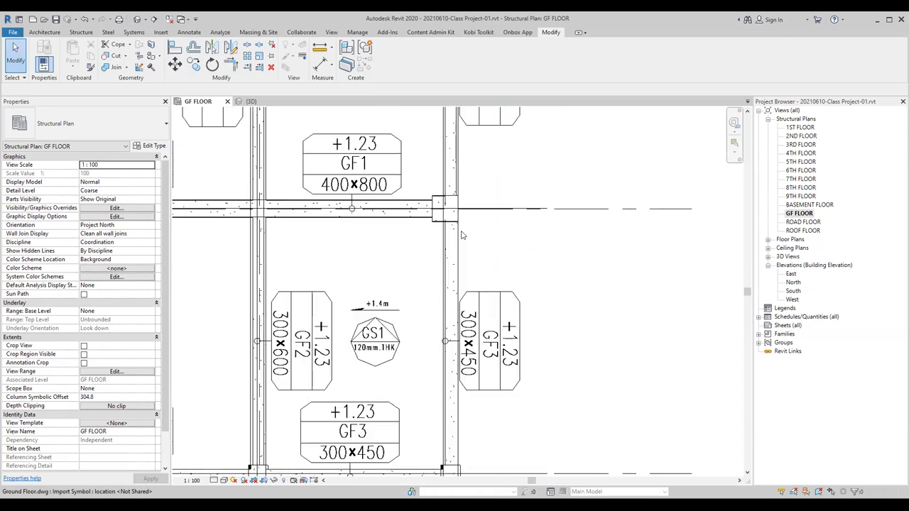
pyautogui.scroll(-2, 459, 236)
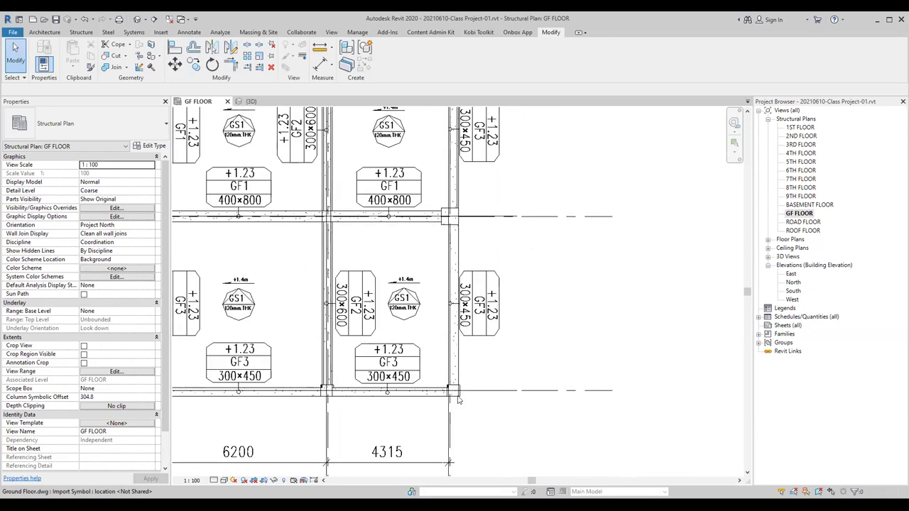
pyautogui.scroll(4, 465, 365)
pyautogui.scroll(1, 465, 370)
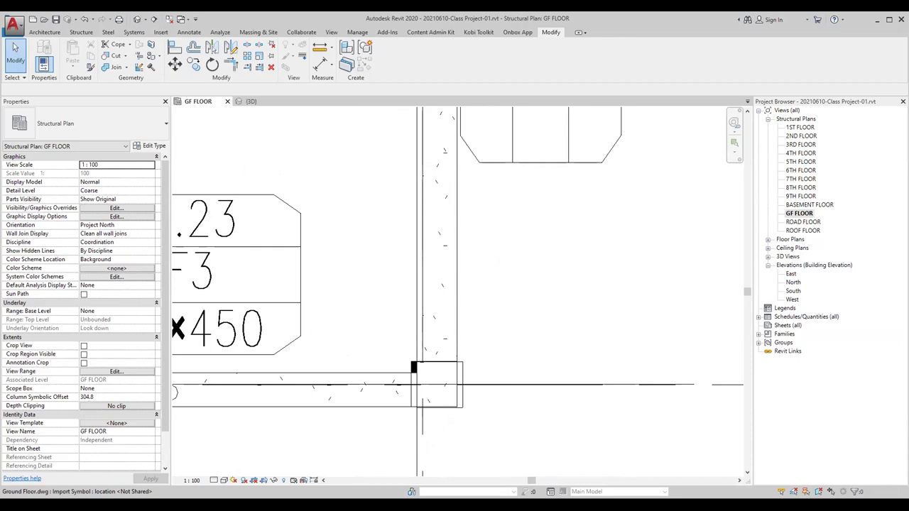
pyautogui.scroll(-3, 494, 360)
pyautogui.scroll(-2, 495, 360)
pyautogui.scroll(-2, 479, 270)
pyautogui.scroll(-2, 478, 271)
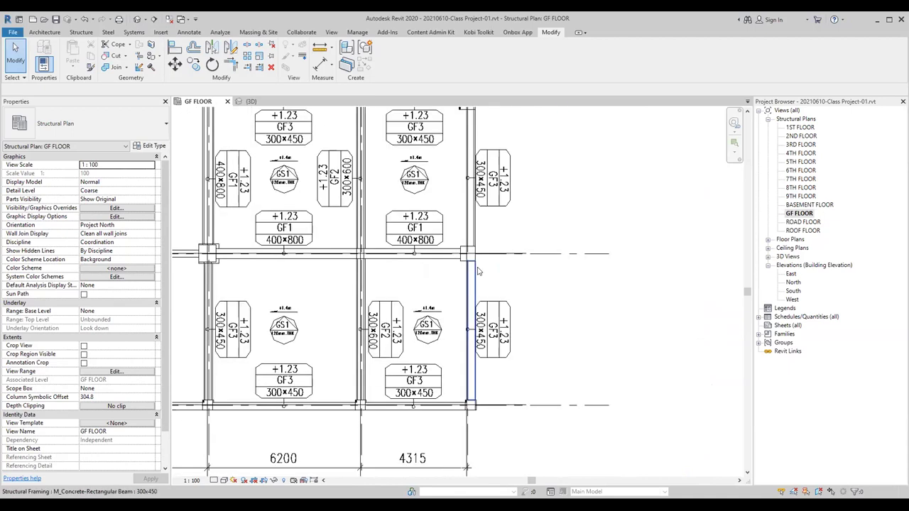
pyautogui.scroll(-2, 478, 271)
pyautogui.scroll(3, 473, 238)
pyautogui.scroll(3, 472, 234)
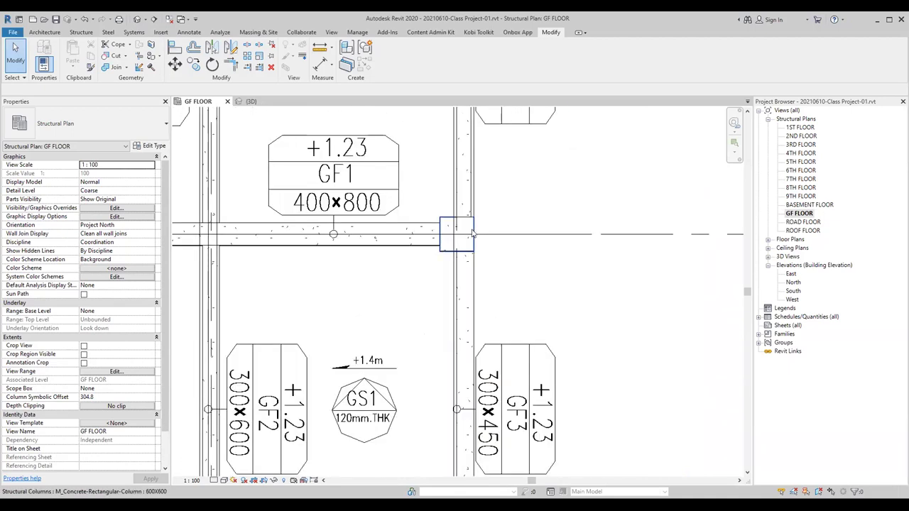
# Step: Select the corner column to read its type, then clear the selection
pyautogui.click(473, 234)
pyautogui.press('Escape')
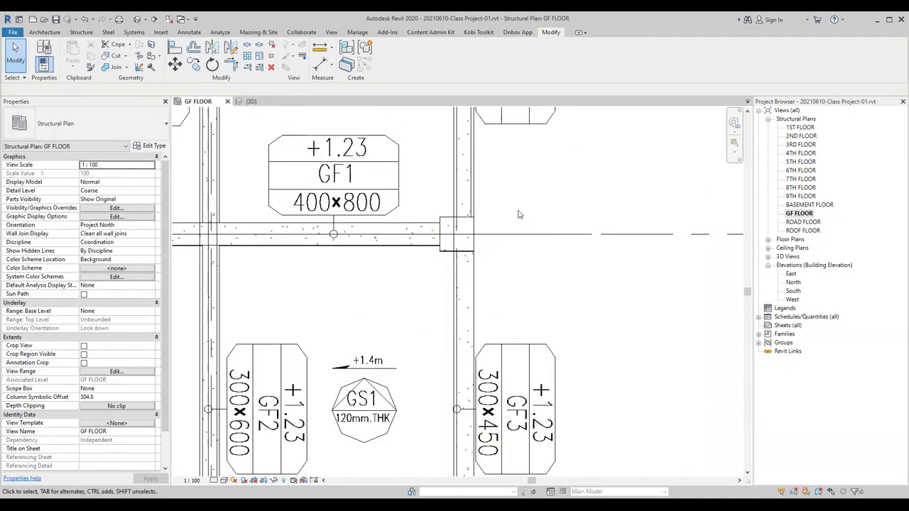
pyautogui.scroll(-3, 519, 218)
pyautogui.scroll(-2, 518, 217)
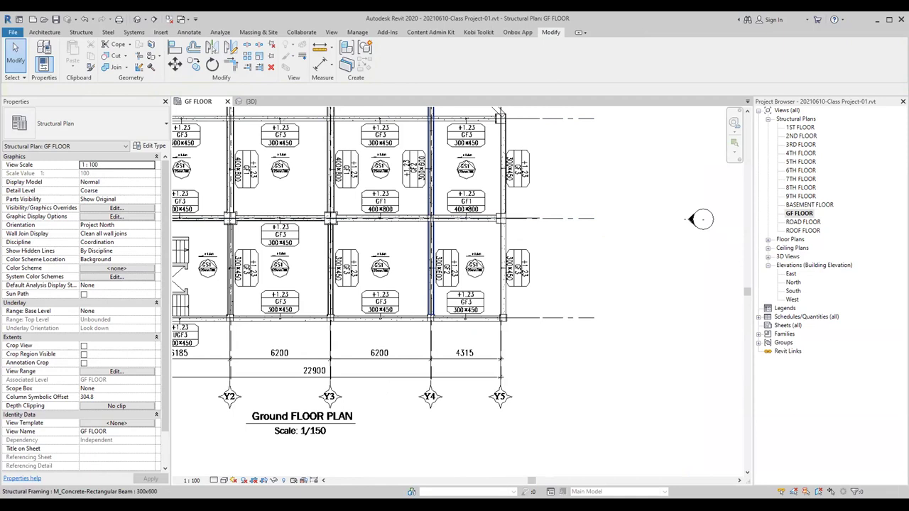
pyautogui.hotkey('alt', 'Tab')
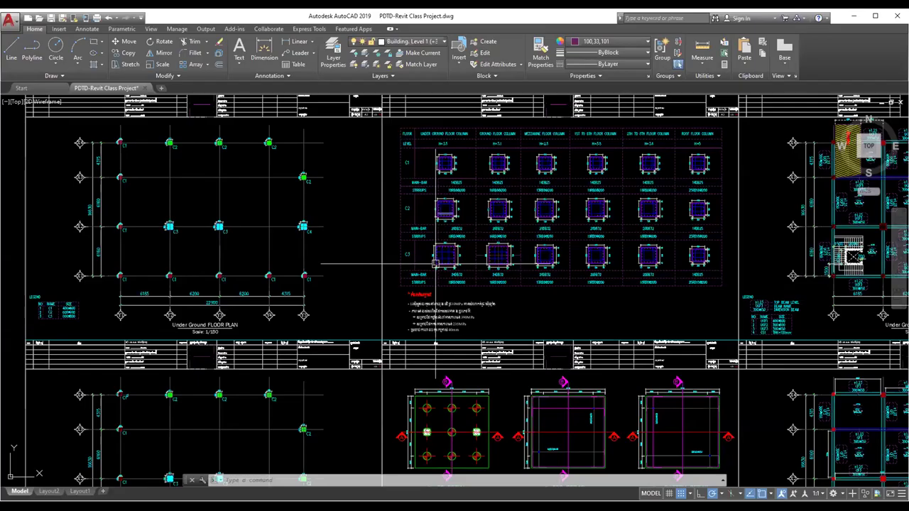
pyautogui.scroll(-2, 435, 263)
pyautogui.scroll(8, 341, 254)
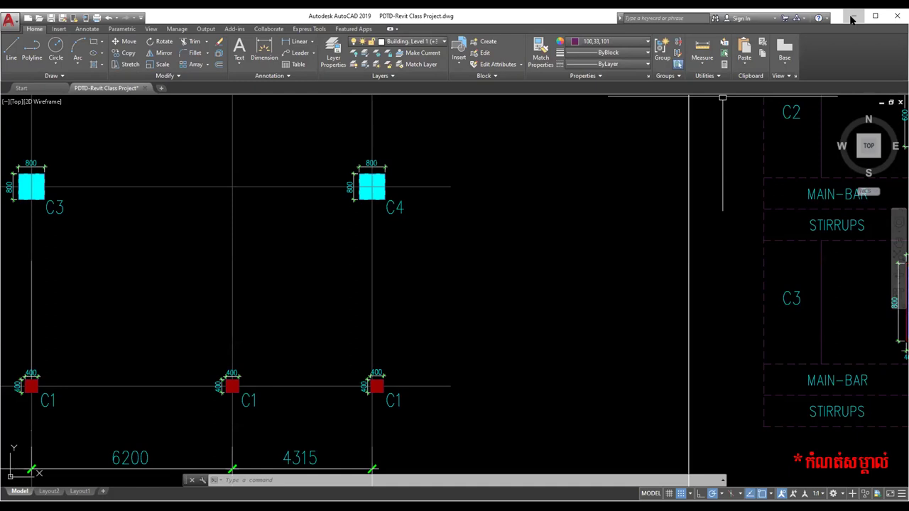
# Step: Return to Revit and temporarily isolate the beams in the GF FLOOR plan
pyautogui.click(853, 16)
pyautogui.rightClick(521, 234)
pyautogui.press('Escape')
pyautogui.scroll(3, 467, 329)
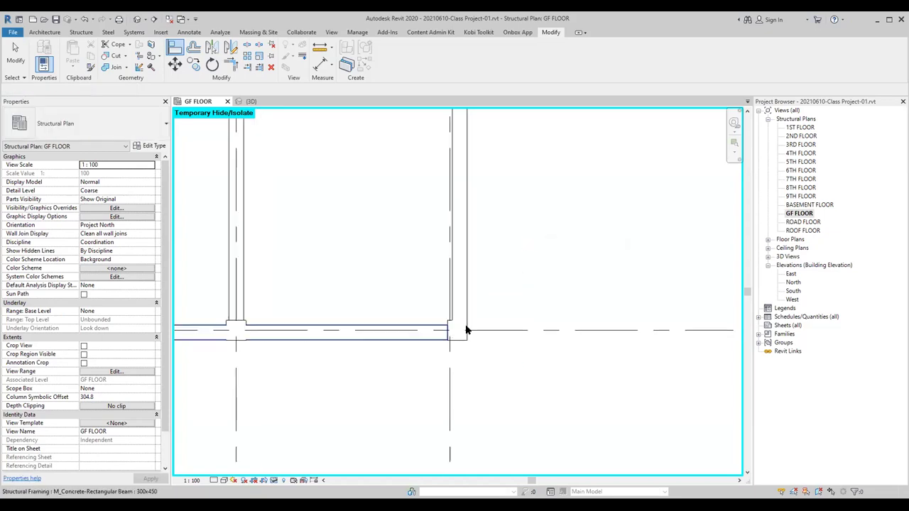
pyautogui.scroll(-2, 405, 348)
pyautogui.moveTo(507, 362); pyautogui.dragTo(507, 418, button='middle')
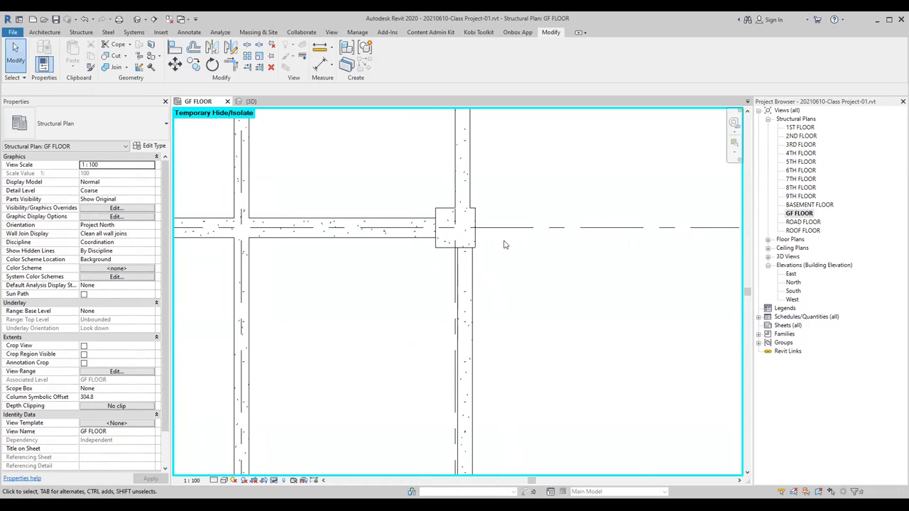
# Step: Zoom around the isolated beams, columns and grids X1–X4, Y1–Y5 to review them
pyautogui.scroll(-1, 511, 254)
pyautogui.scroll(-2, 533, 270)
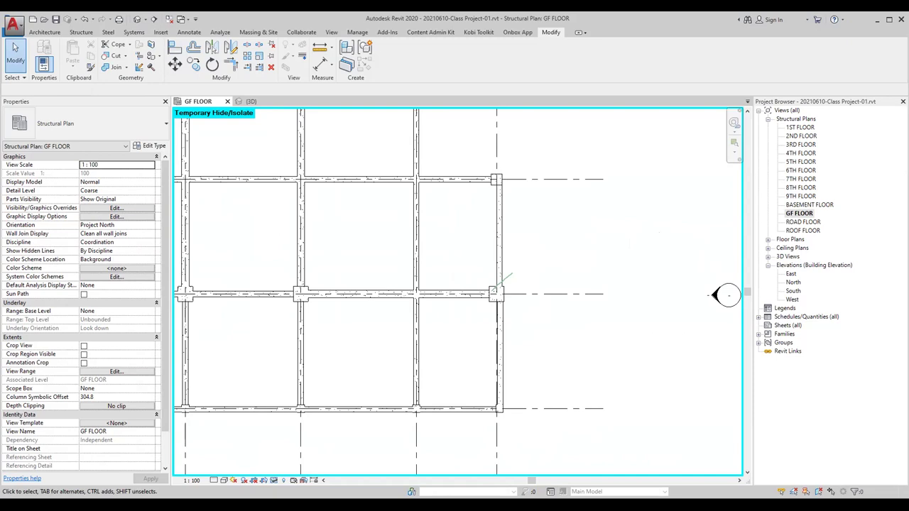
pyautogui.scroll(-2, 731, 295)
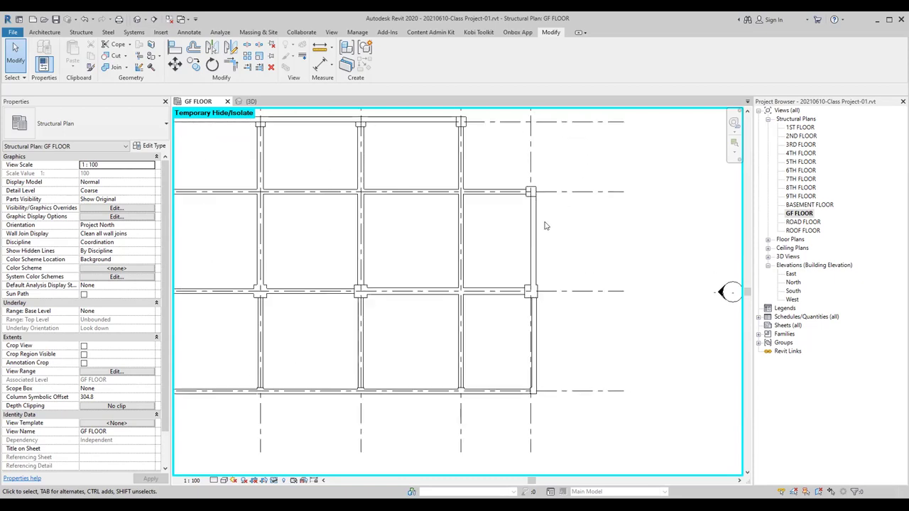
pyautogui.scroll(2, 544, 235)
pyautogui.scroll(-1, 546, 323)
pyautogui.scroll(1, 546, 323)
pyautogui.scroll(1, 543, 321)
pyautogui.scroll(-3, 539, 318)
pyautogui.scroll(-2, 539, 316)
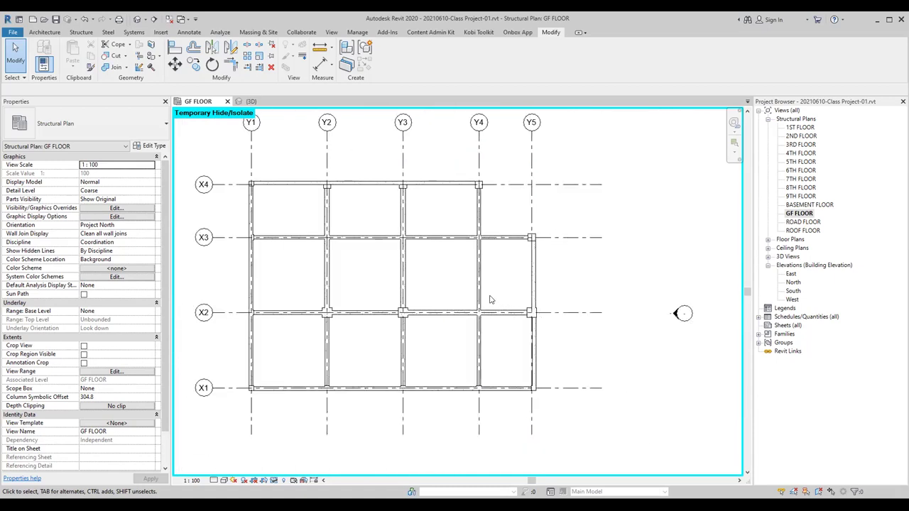
pyautogui.scroll(1, 492, 299)
pyautogui.scroll(3, 497, 195)
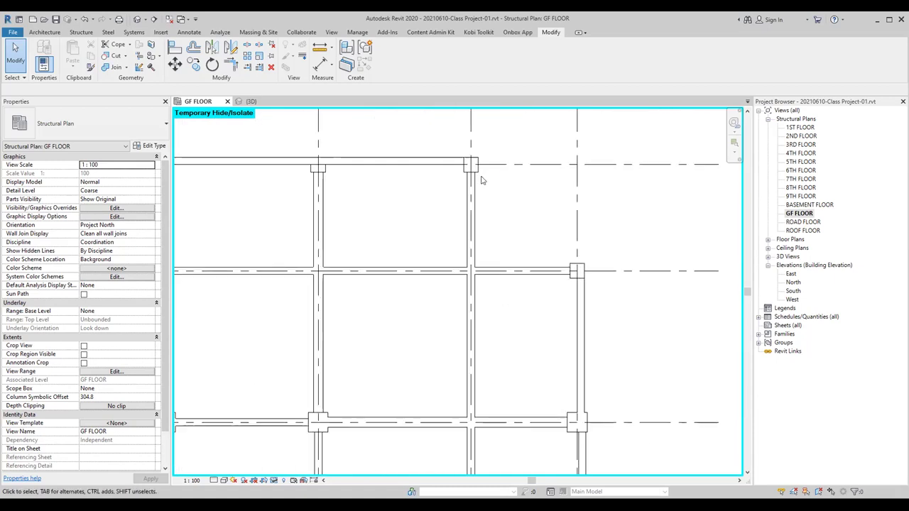
pyautogui.scroll(3, 492, 192)
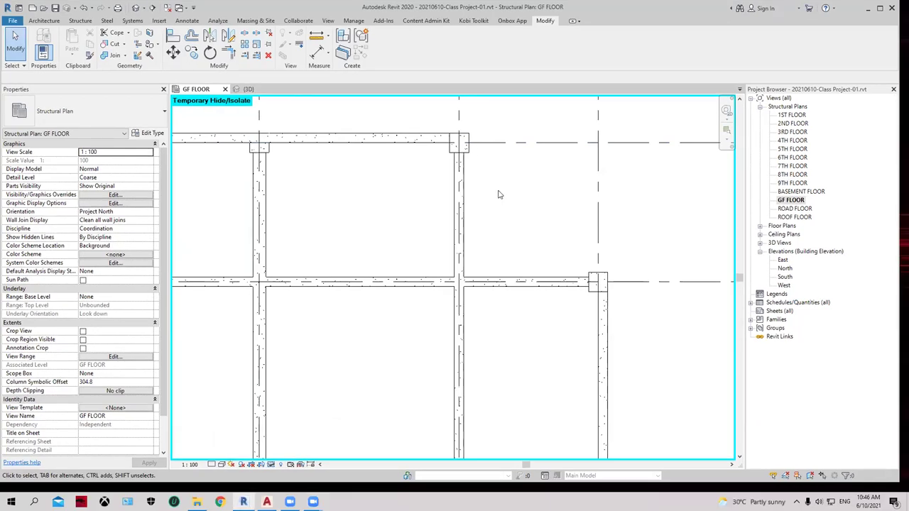
pyautogui.scroll(-1, 474, 165)
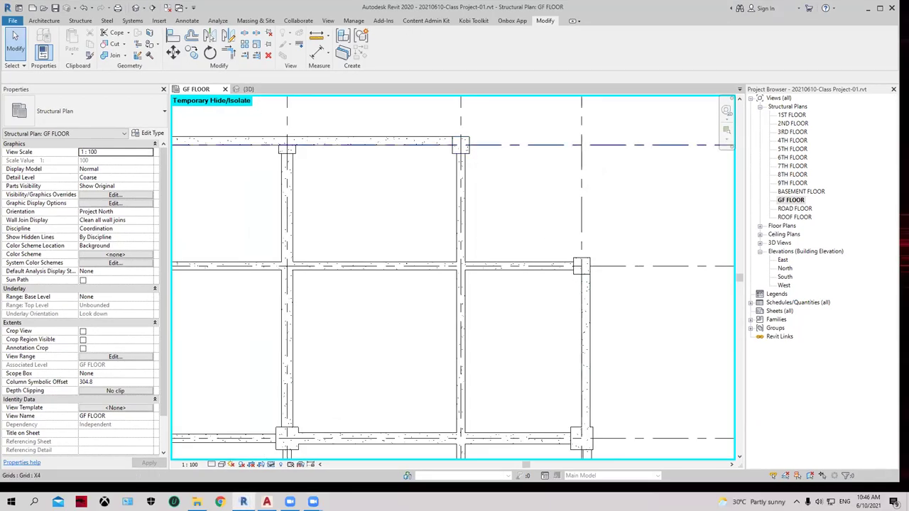
# Step: In the AutoCAD drawing, zoom in on the diagonal corner beam area
pyautogui.hotkey('alt', 'Tab')
pyautogui.scroll(3, 694, 249)
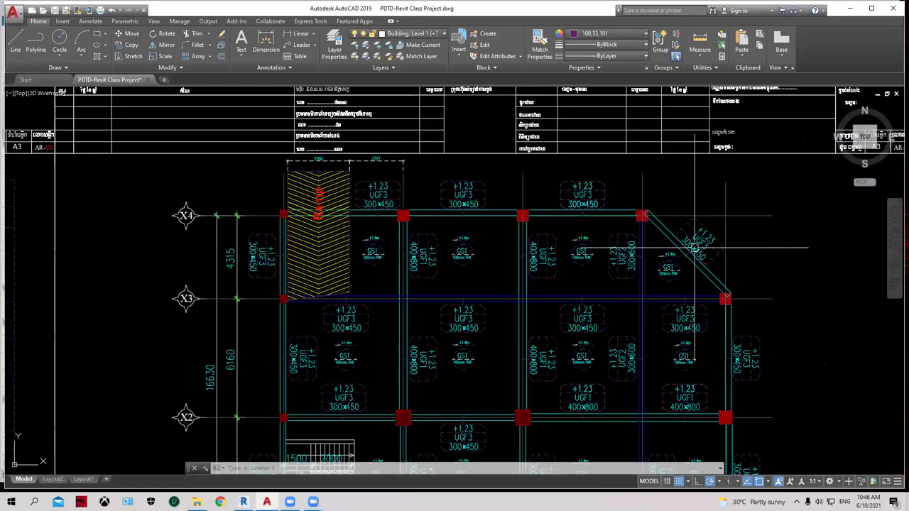
pyautogui.scroll(2, 693, 248)
pyautogui.moveTo(743, 328); pyautogui.dragTo(608, 275, button='middle')
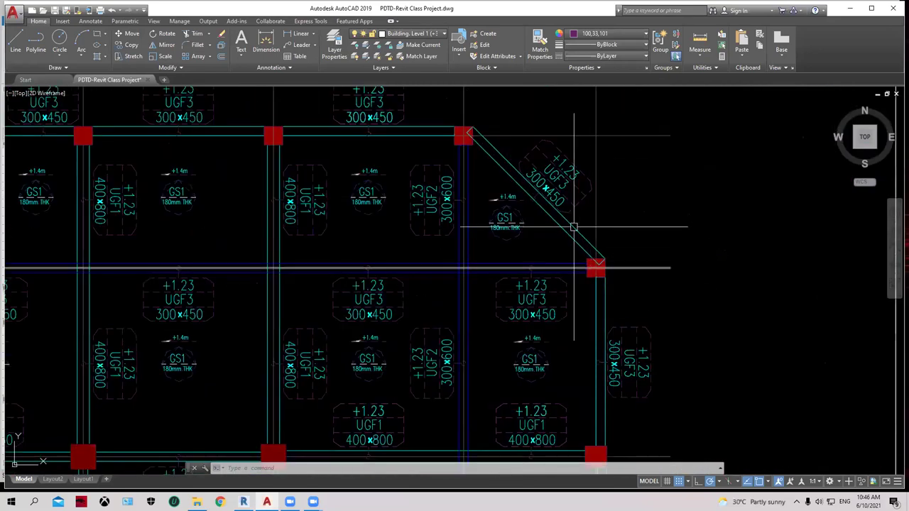
pyautogui.scroll(5, 483, 152)
pyautogui.scroll(-2, 483, 152)
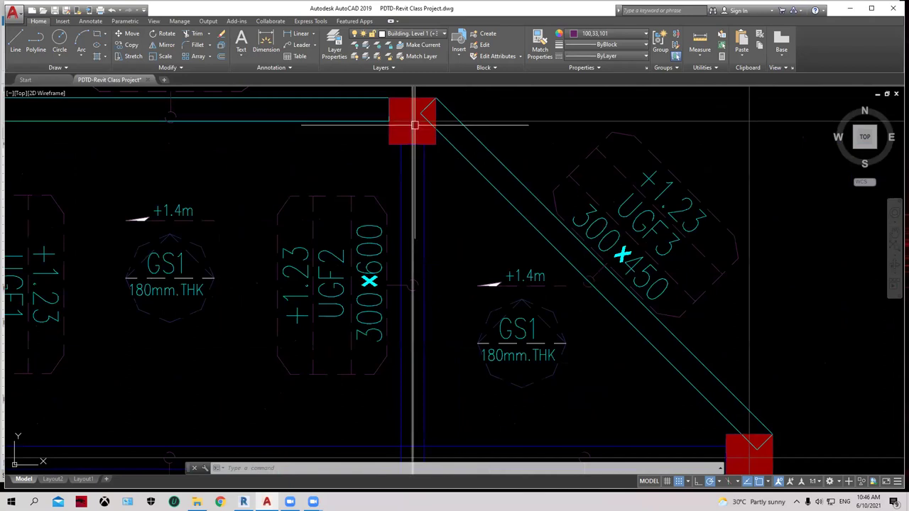
pyautogui.scroll(-4, 414, 123)
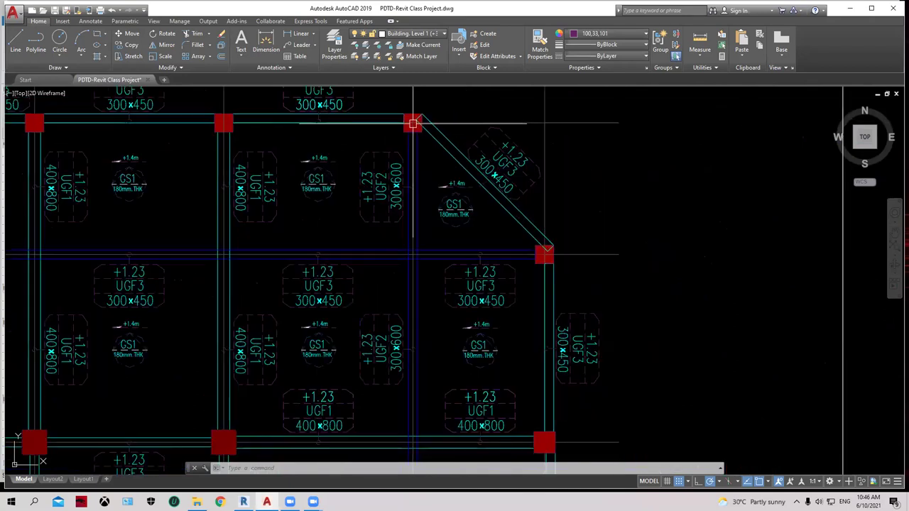
pyautogui.scroll(-6, 544, 257)
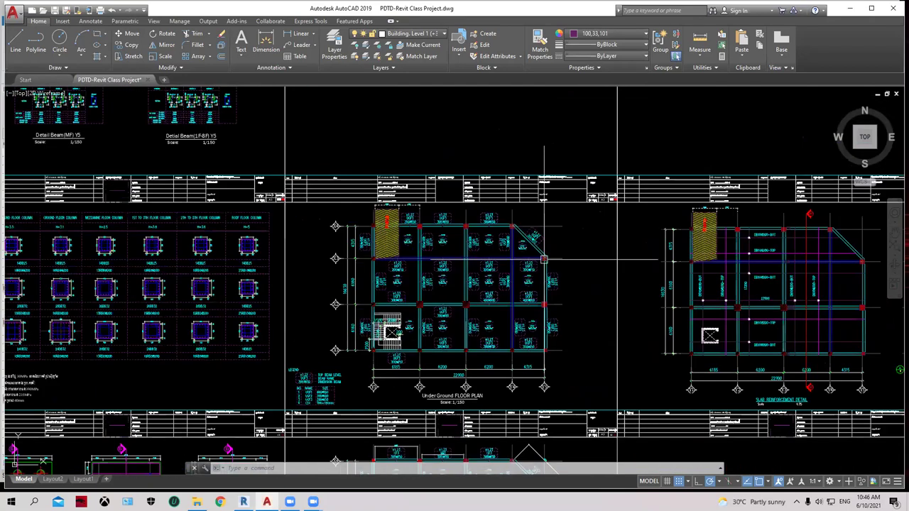
pyautogui.scroll(3, 436, 290)
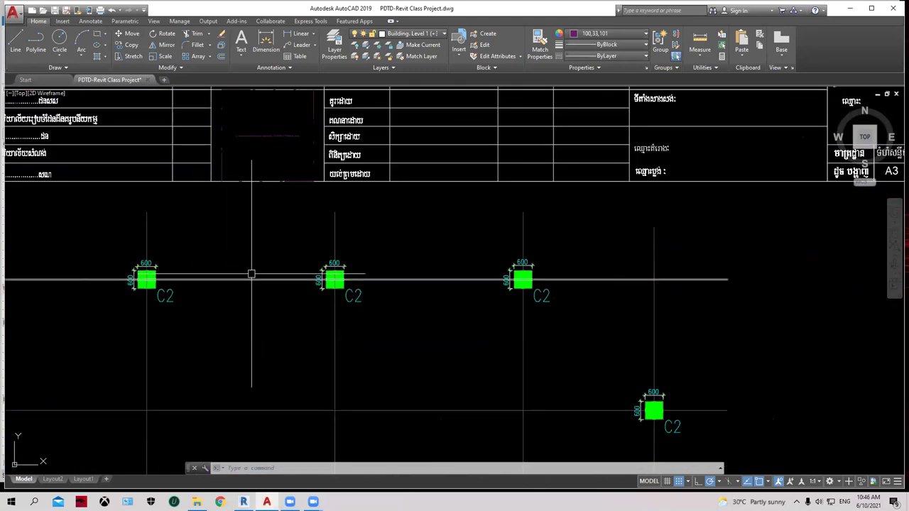
# Step: View the whole X1–X3, Y1–Y5 column plan, then return to Revit
pyautogui.moveTo(544, 278); pyautogui.dragTo(482, 150, button='middle')
pyautogui.scroll(-4, 570, 261)
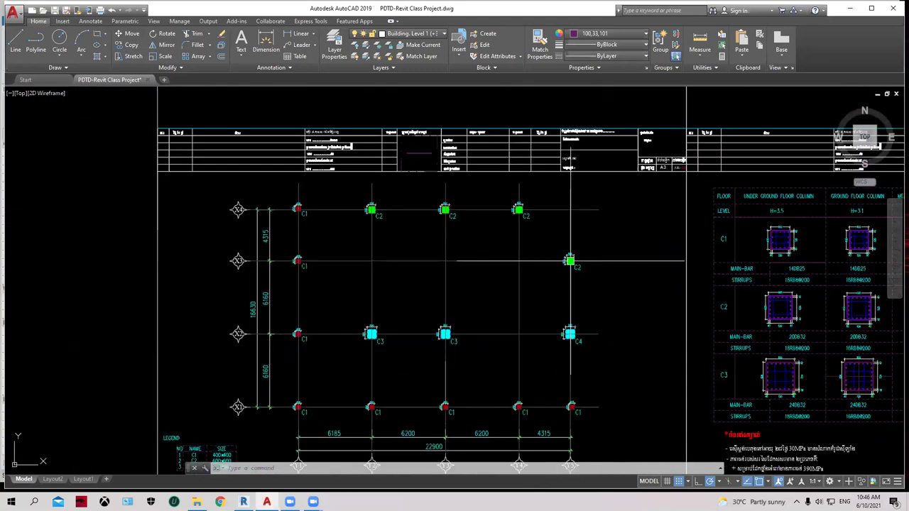
pyautogui.scroll(2, 570, 261)
pyautogui.scroll(-2, 615, 252)
pyautogui.scroll(2, 615, 252)
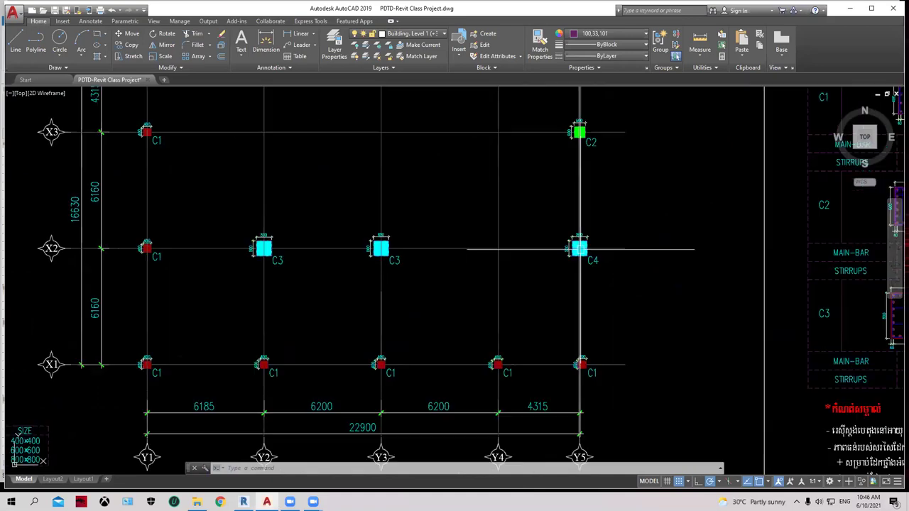
pyautogui.click(850, 8)
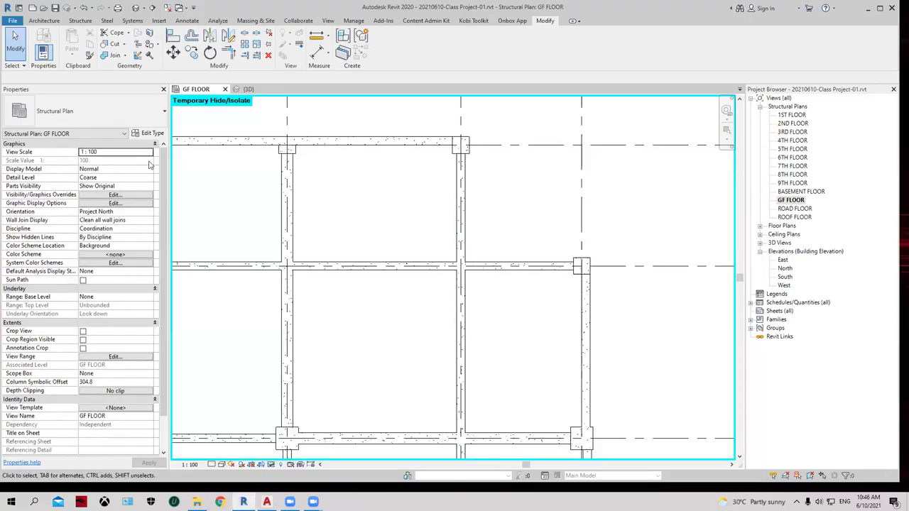
# Step: Temporarily reveal the linked DWG annotations, then hide them again
pyautogui.scroll(-2, 350, 212)
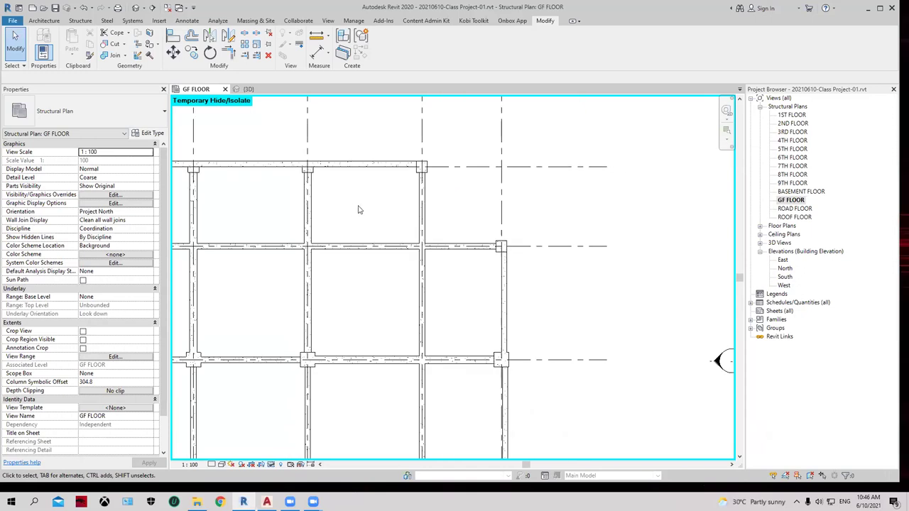
pyautogui.press('h')
pyautogui.press('r')
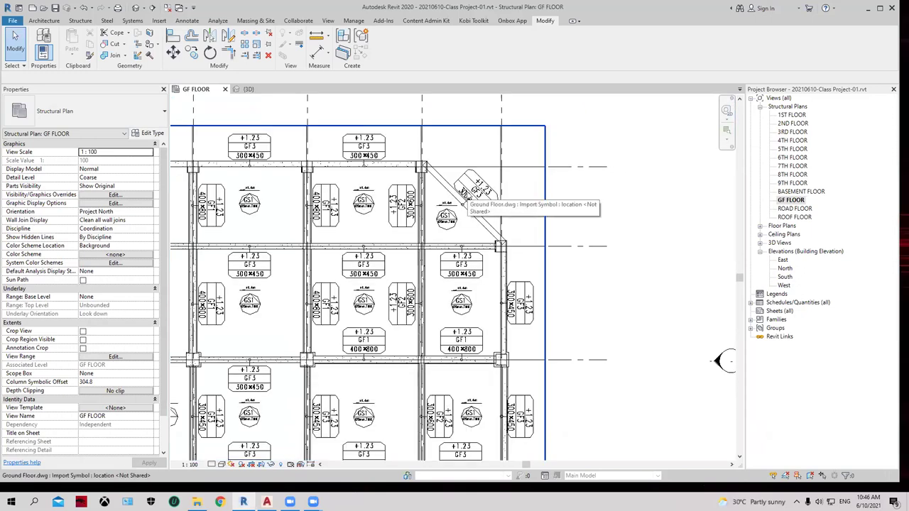
pyautogui.click(449, 216)
pyautogui.press('h')
pyautogui.press('h')
pyautogui.scroll(-2, 447, 215)
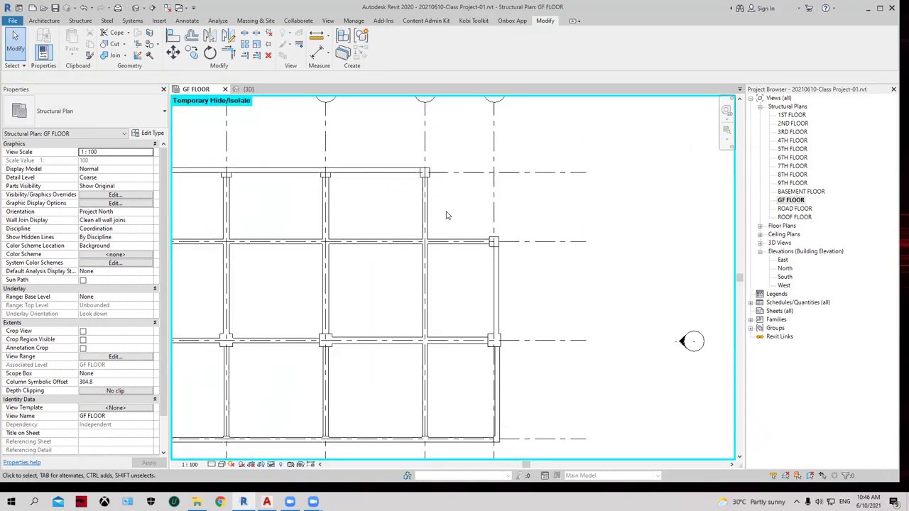
pyautogui.click(112, 114)
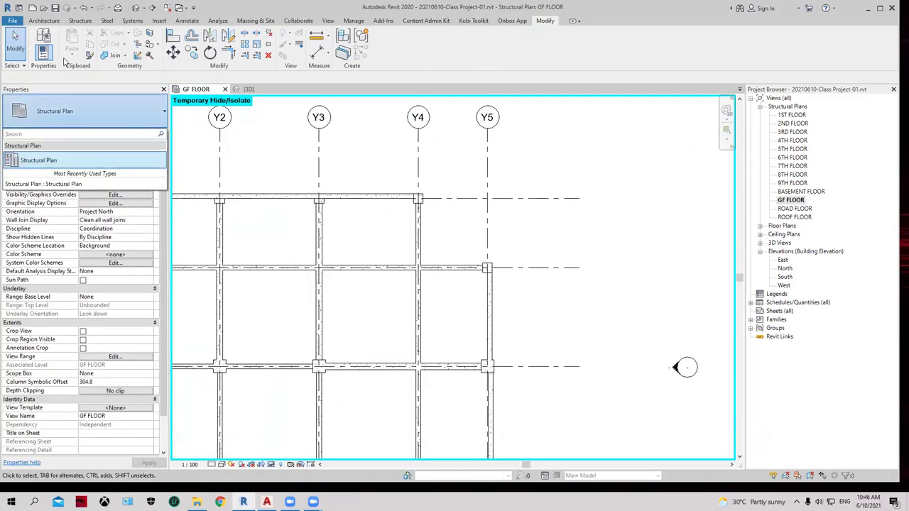
pyautogui.click(432, 243)
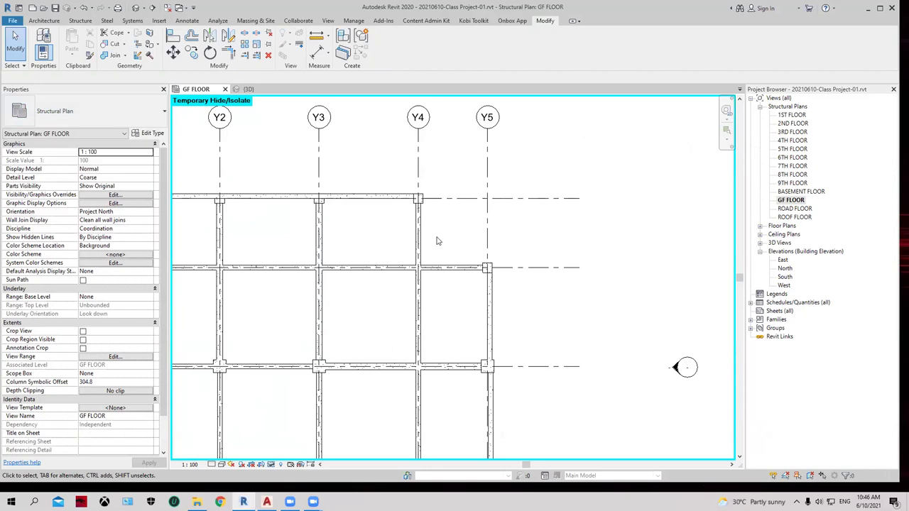
# Step: Place a diagonal concrete beam from the Y4 column to the Y5 column
pyautogui.press('b')
pyautogui.press('m')
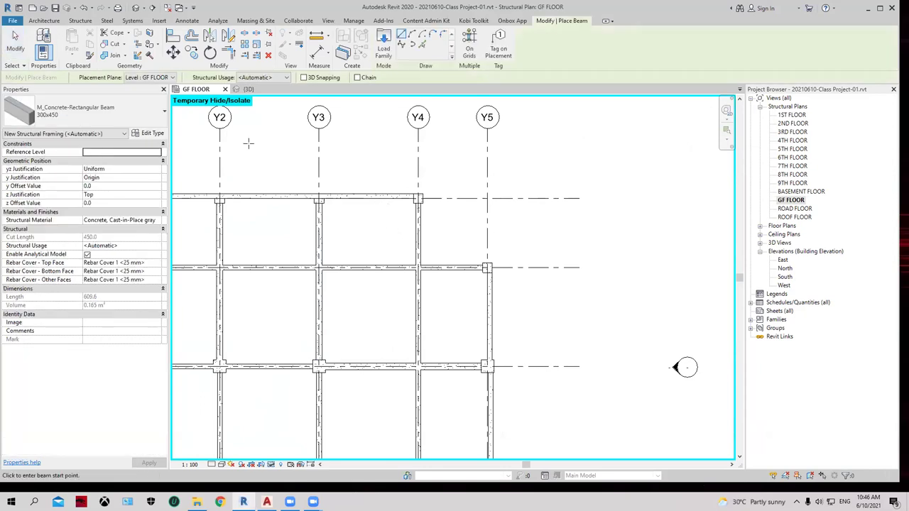
pyautogui.click(418, 198)
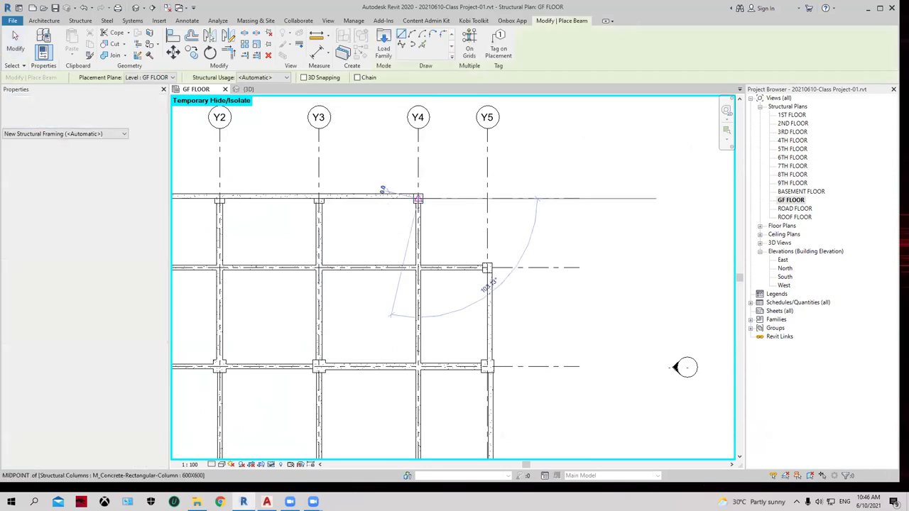
pyautogui.click(486, 268)
pyautogui.rightClick(533, 218)
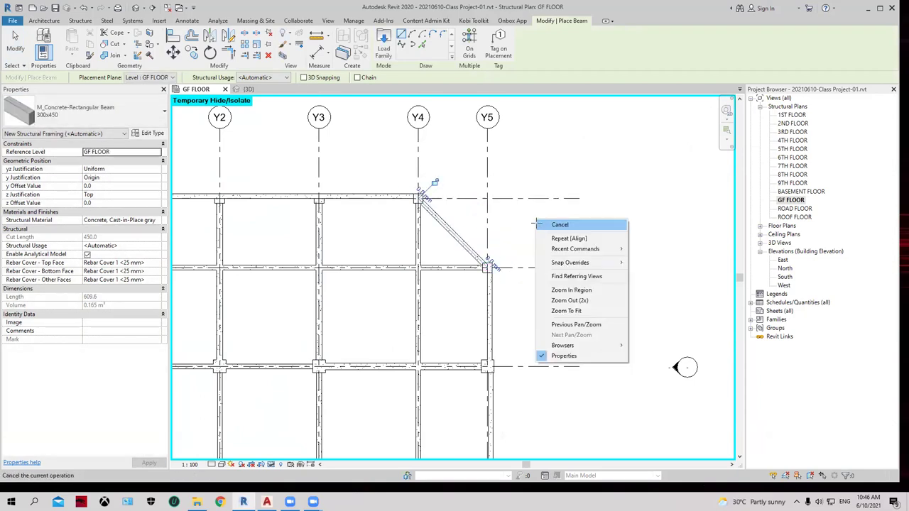
pyautogui.scroll(3, 436, 195)
pyautogui.rightClick(535, 170)
pyautogui.click(548, 178)
pyautogui.scroll(2, 430, 226)
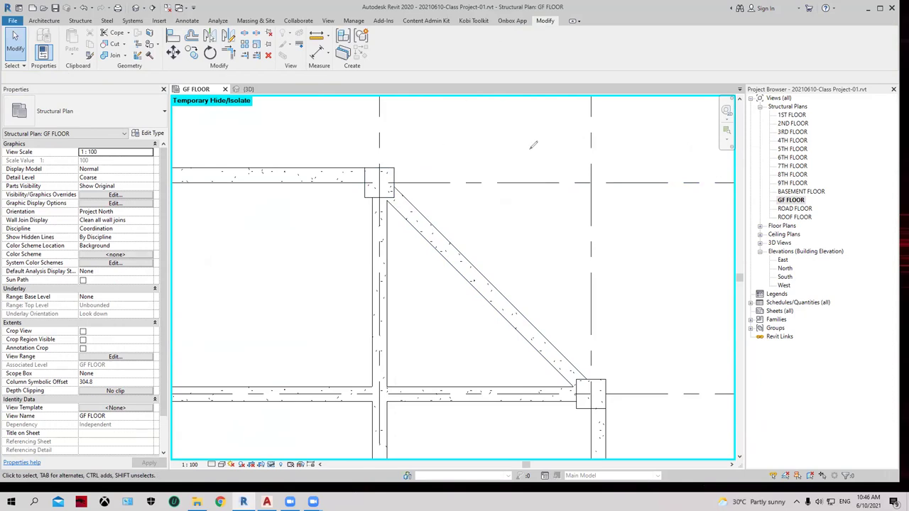
pyautogui.moveTo(537, 136)
pyautogui.mouseDown()
pyautogui.moveTo(525, 161)
pyautogui.moveTo(526, 147)
pyautogui.moveTo(545, 159)
pyautogui.mouseUp()
pyautogui.moveTo(545, 138)
pyautogui.mouseDown()
pyautogui.moveTo(546, 150)
pyautogui.moveTo(584, 145)
pyautogui.mouseUp()
# Step: Draw a reference plane from the column corner parallel to the diagonal beam
pyautogui.press('r')
pyautogui.press('p')
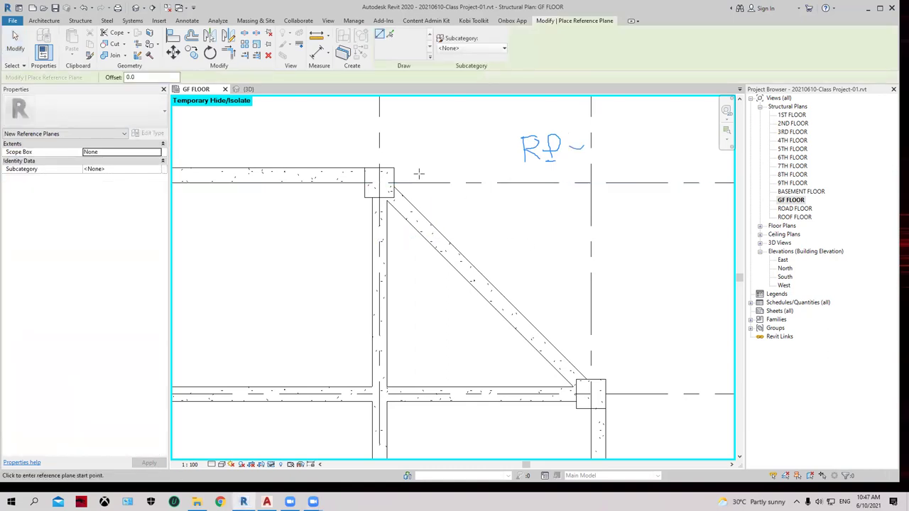
pyautogui.click(393, 169)
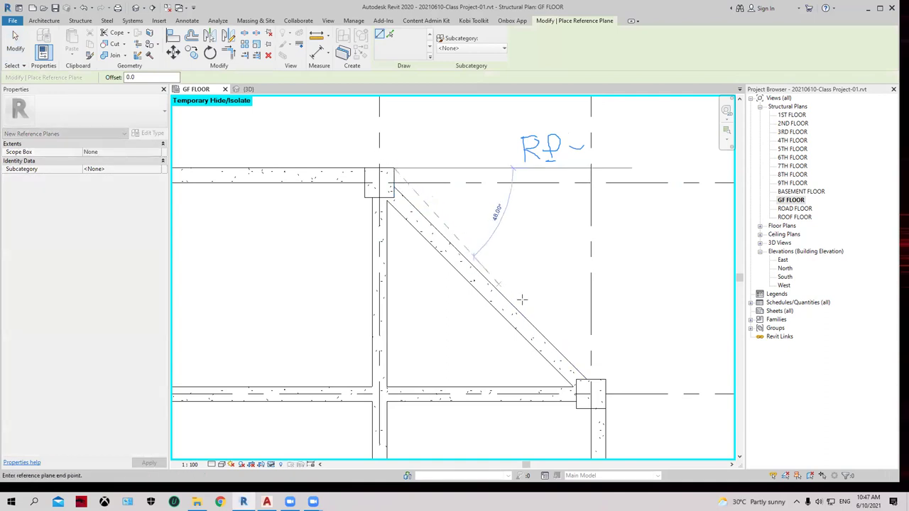
pyautogui.click(606, 379)
pyautogui.rightClick(644, 250)
pyautogui.press('Escape')
pyautogui.rightClick(538, 214)
pyautogui.click(543, 220)
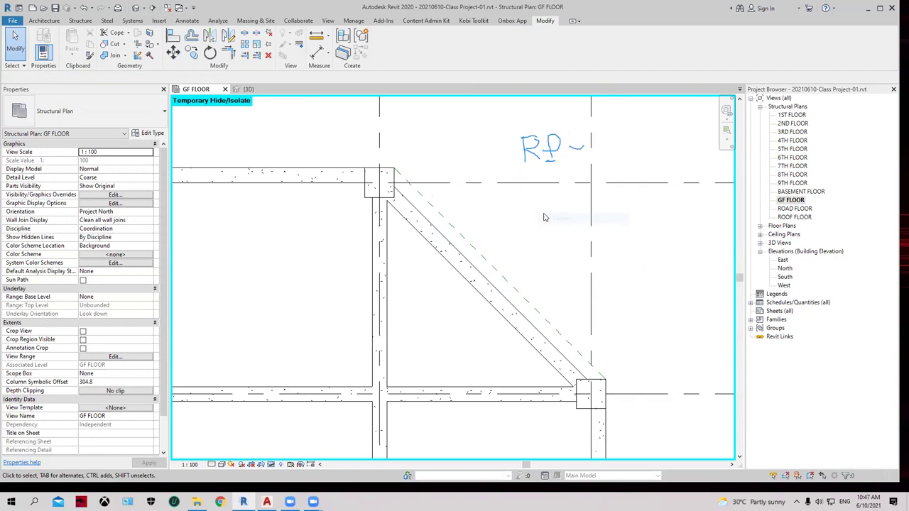
pyautogui.scroll(2, 511, 216)
# Step: Align the diagonal beam's edge flush onto the new reference plane
pyautogui.press('a')
pyautogui.press('l')
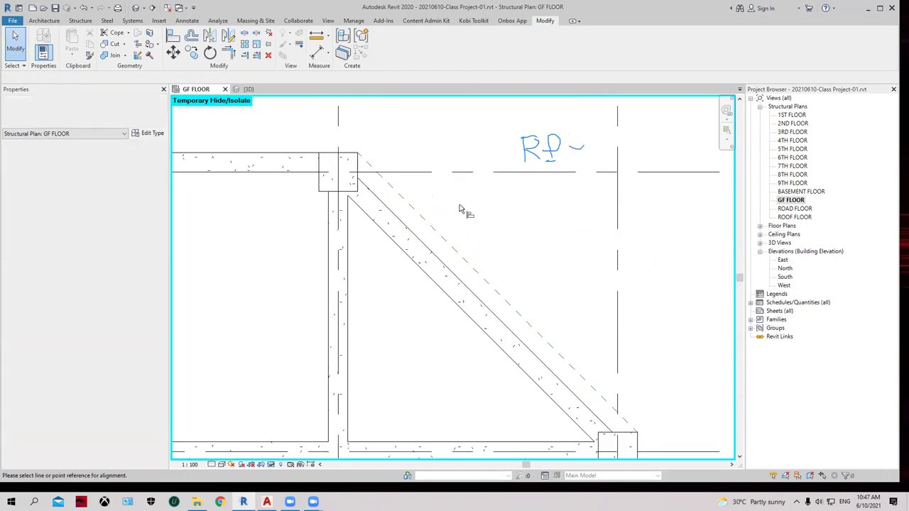
pyautogui.click(423, 220)
pyautogui.click(416, 239)
pyautogui.rightClick(542, 214)
pyautogui.click(542, 214)
pyautogui.rightClick(544, 206)
pyautogui.click(548, 212)
pyautogui.scroll(-2, 549, 219)
pyautogui.scroll(-1, 549, 219)
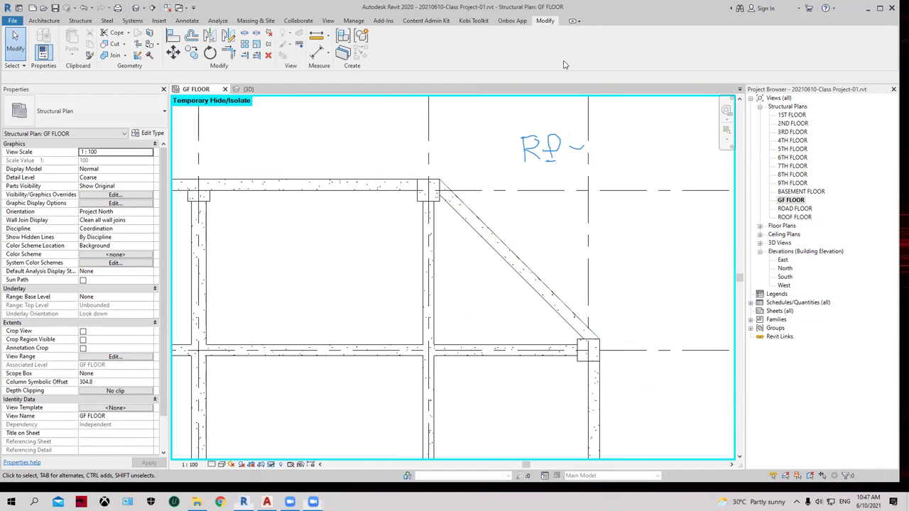
# Step: Recentre the view on the full X1–X4, Y1–Y5 beam grid and start the Beam tool
pyautogui.scroll(-3, 523, 265)
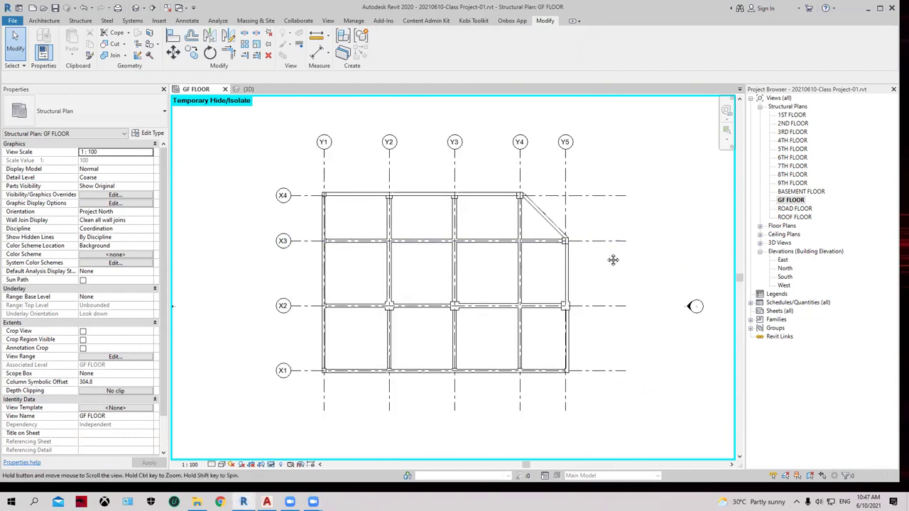
pyautogui.moveTo(578, 260); pyautogui.dragTo(609, 249, button='middle')
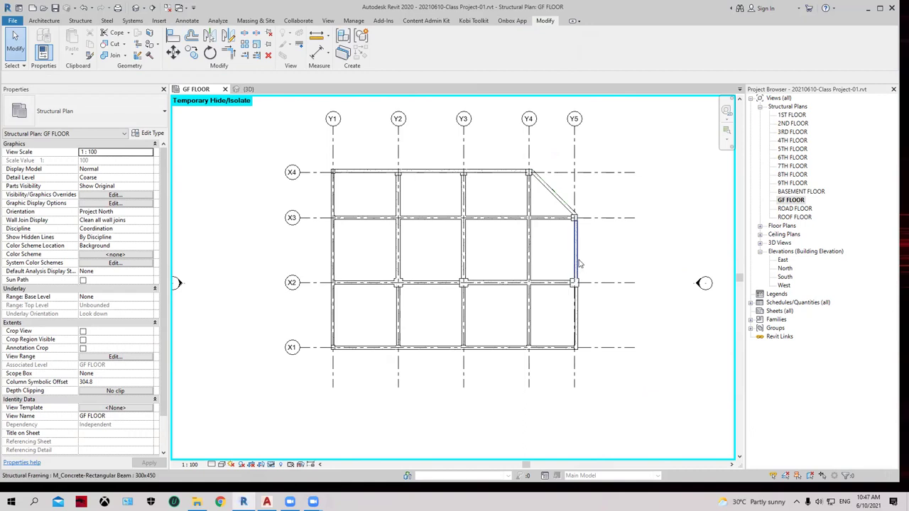
pyautogui.scroll(1, 487, 249)
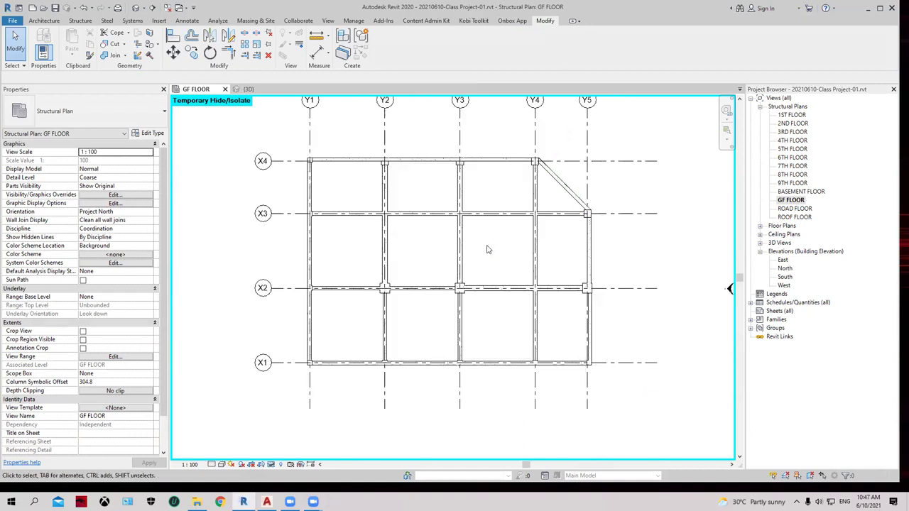
pyautogui.moveTo(487, 248); pyautogui.dragTo(475, 255, button='middle')
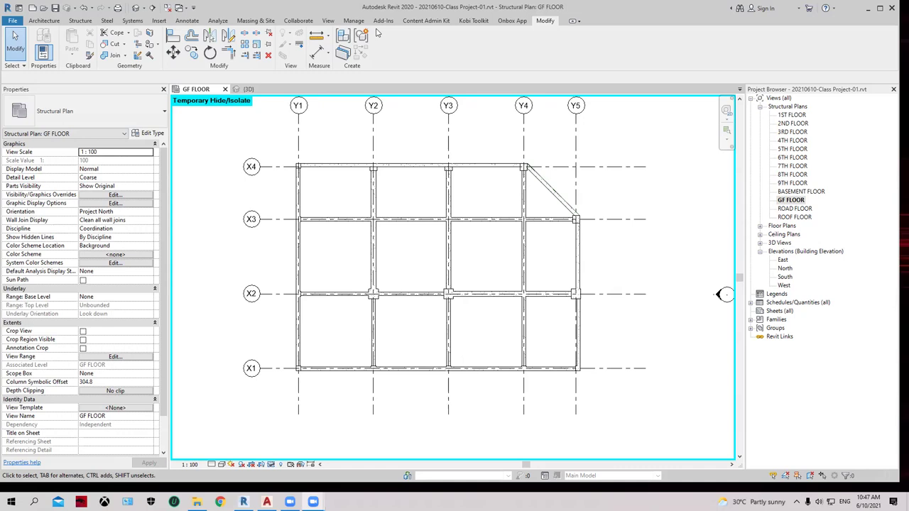
pyautogui.press('b')
pyautogui.press('m')
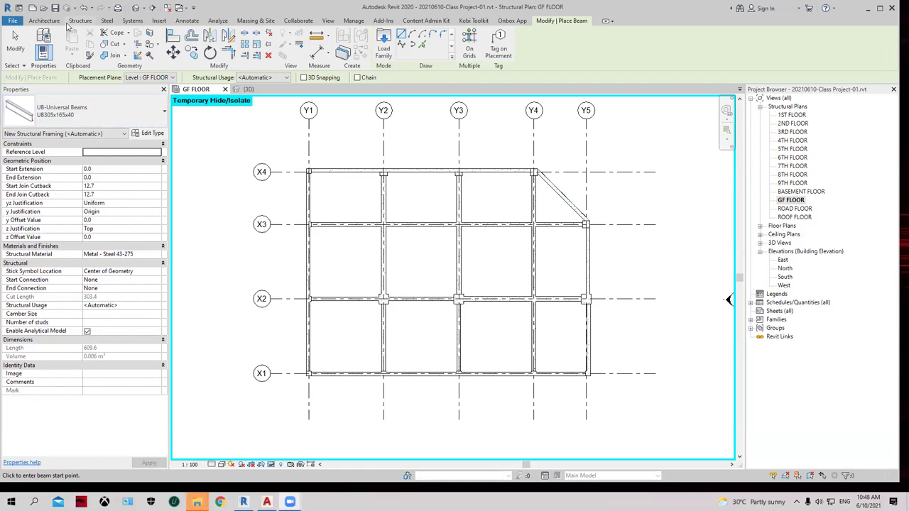
# Step: Start the Beam tool from the Structure tab and pan to show the whole grid
pyautogui.click(78, 21)
pyautogui.click(39, 44)
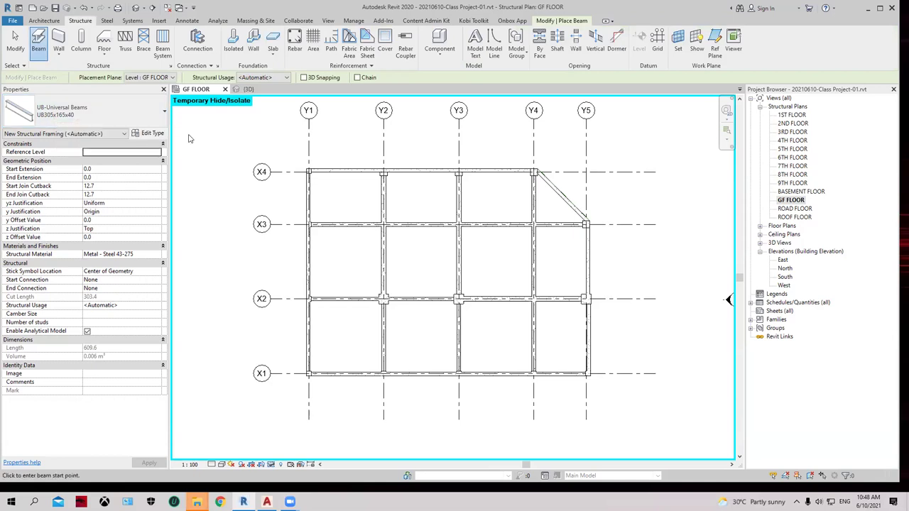
pyautogui.press('Escape')
pyautogui.click(58, 44)
pyautogui.press('Escape')
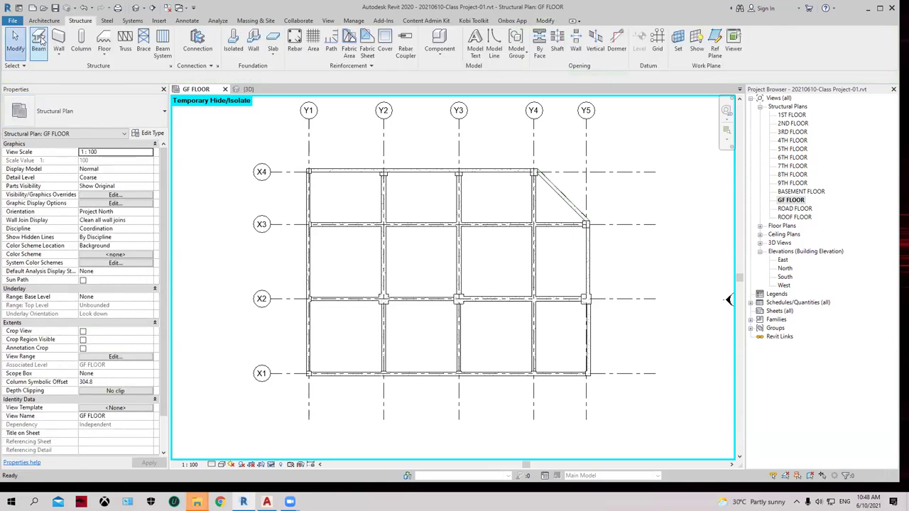
pyautogui.click(39, 39)
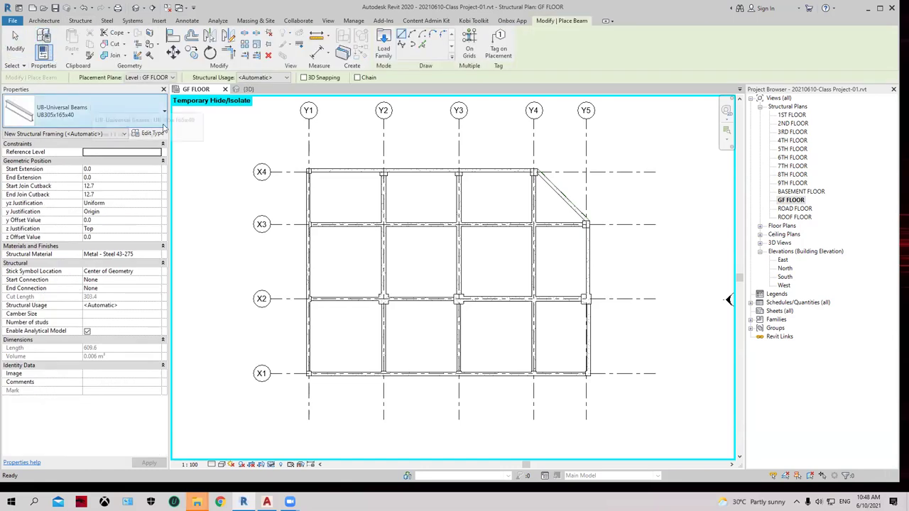
pyautogui.moveTo(234, 139); pyautogui.dragTo(242, 175, button='middle')
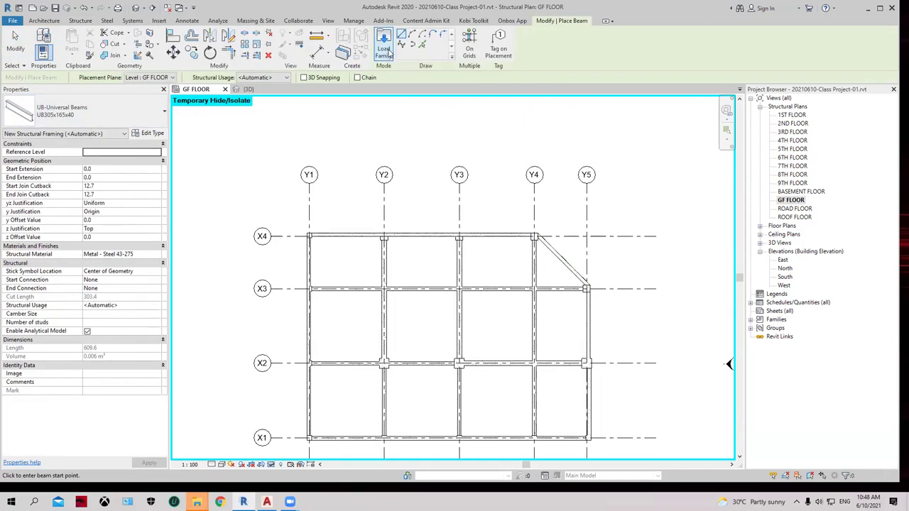
# Step: Restart beam placement and list the beam types, with UB305x165x40 current
pyautogui.click(88, 23)
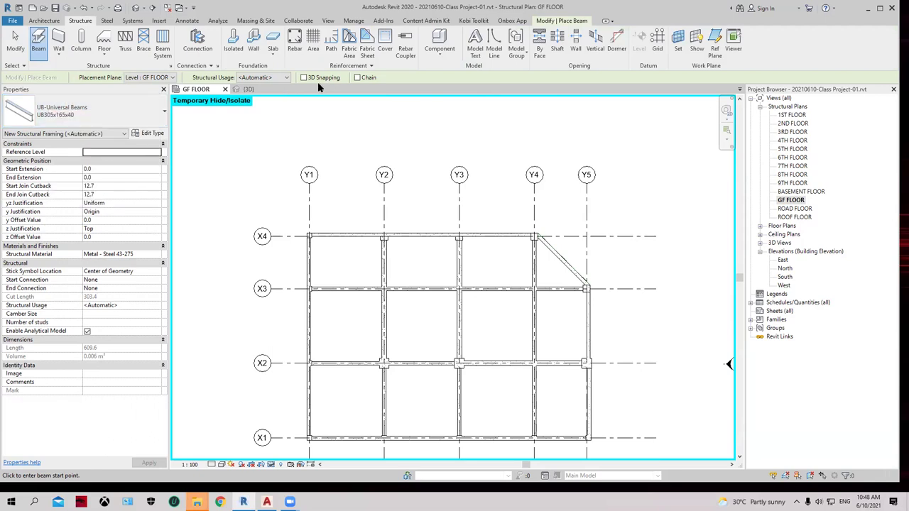
pyautogui.press('Escape')
pyautogui.click(41, 42)
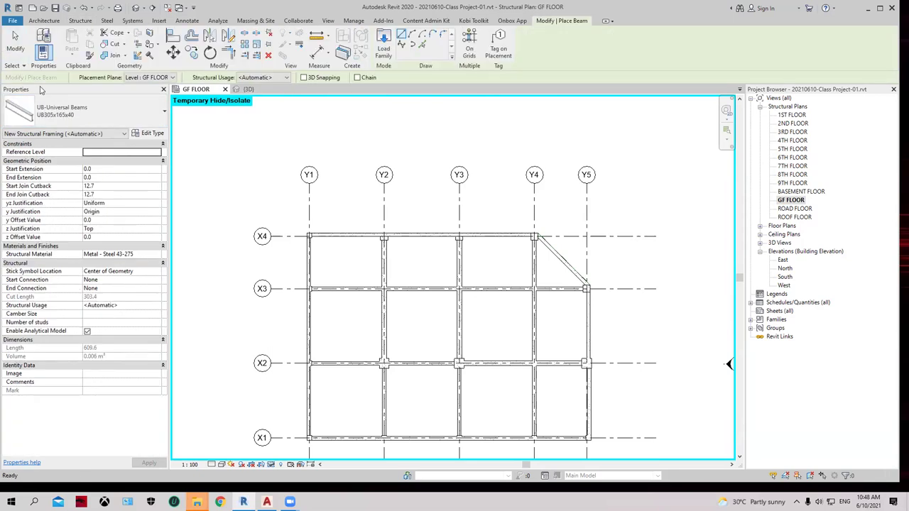
pyautogui.click(97, 106)
pyautogui.click(131, 88)
pyautogui.click(81, 21)
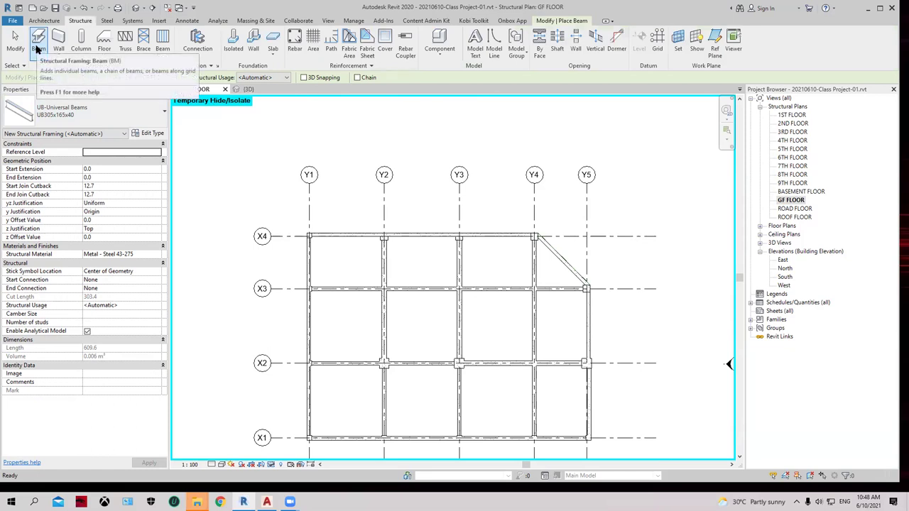
pyautogui.click(37, 49)
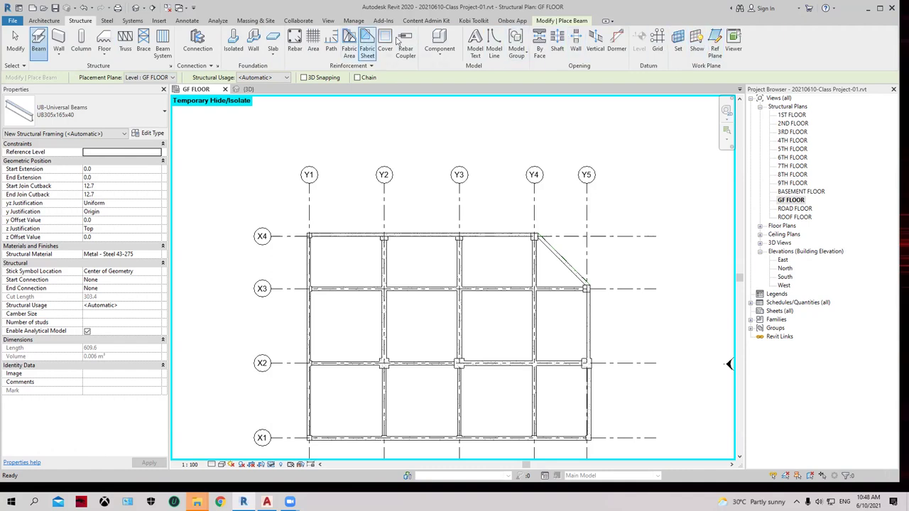
pyautogui.click(93, 108)
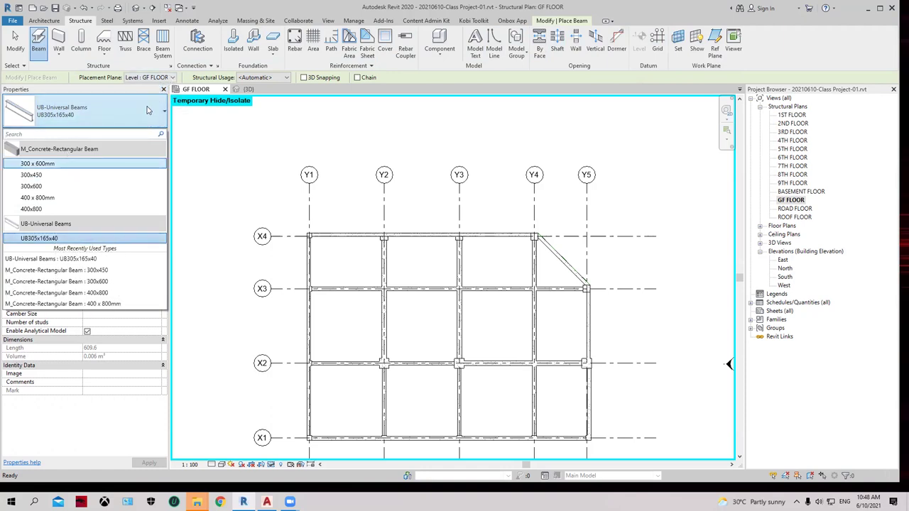
# Step: Open the current beam's Type Properties to load a new beam family
pyautogui.click(148, 111)
pyautogui.click(149, 134)
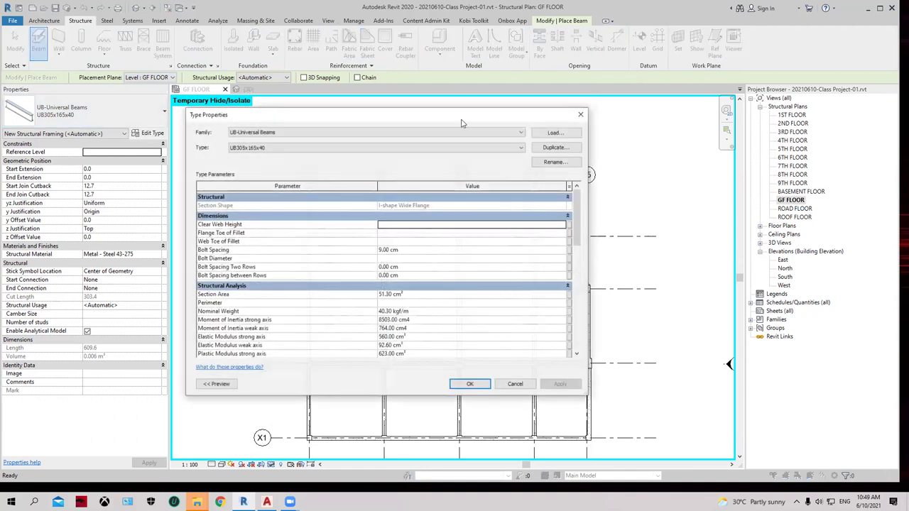
pyautogui.click(544, 135)
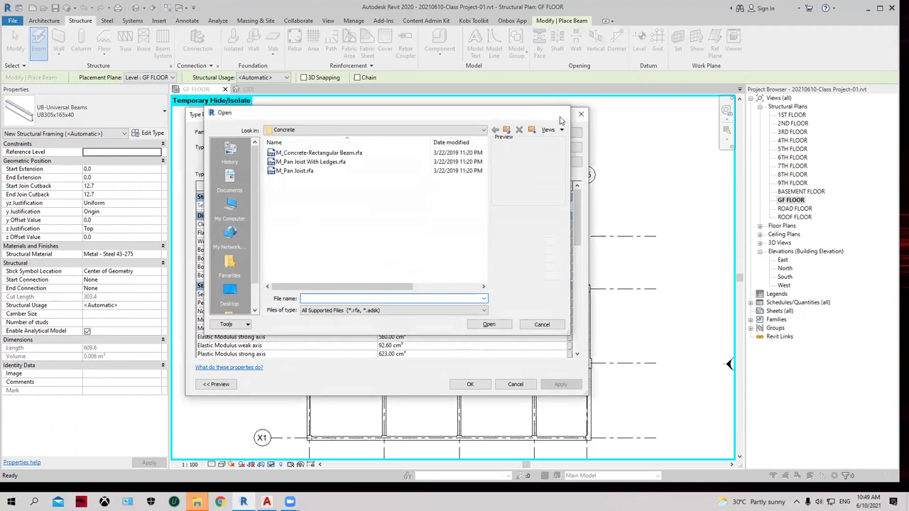
pyautogui.click(554, 110)
pyautogui.click(581, 113)
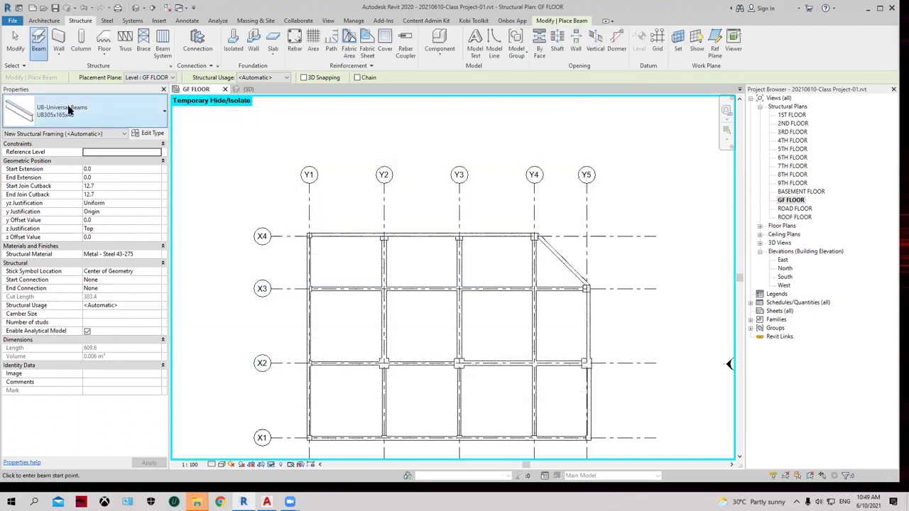
pyautogui.click(151, 134)
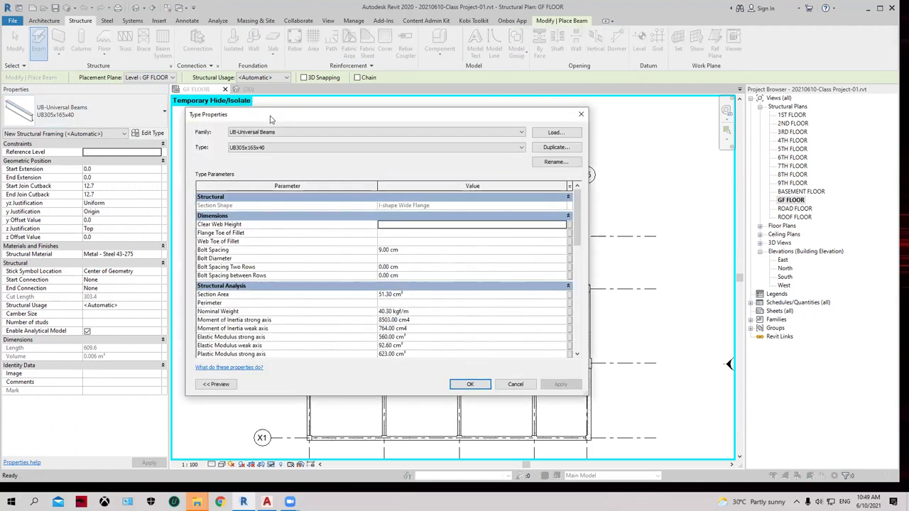
pyautogui.click(540, 139)
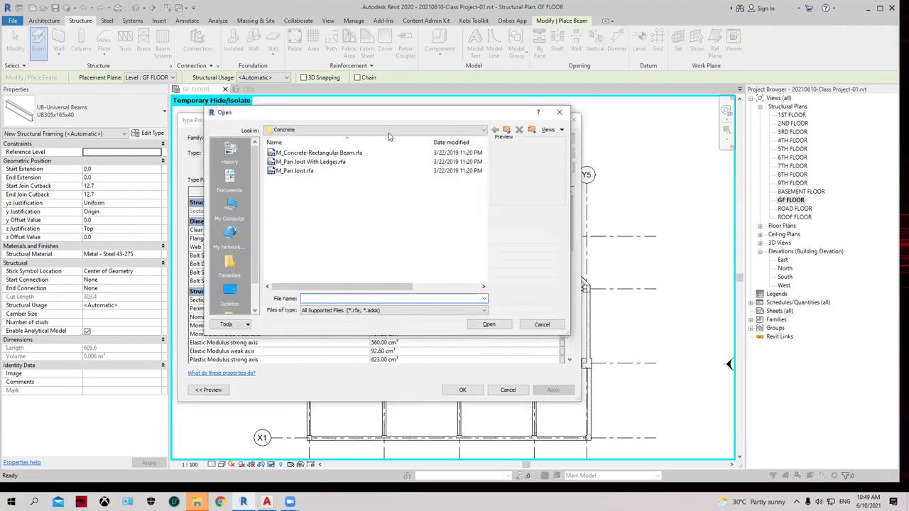
# Step: Load M_Concrete-Rectangular Beam.rfa from US Metric > Structural Framing > Concrete, then end beam placement
pyautogui.click(388, 133)
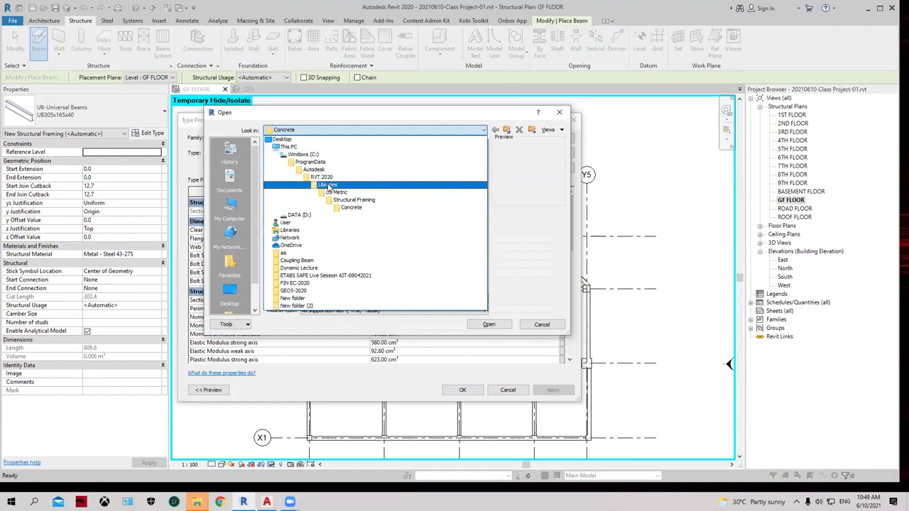
pyautogui.click(331, 186)
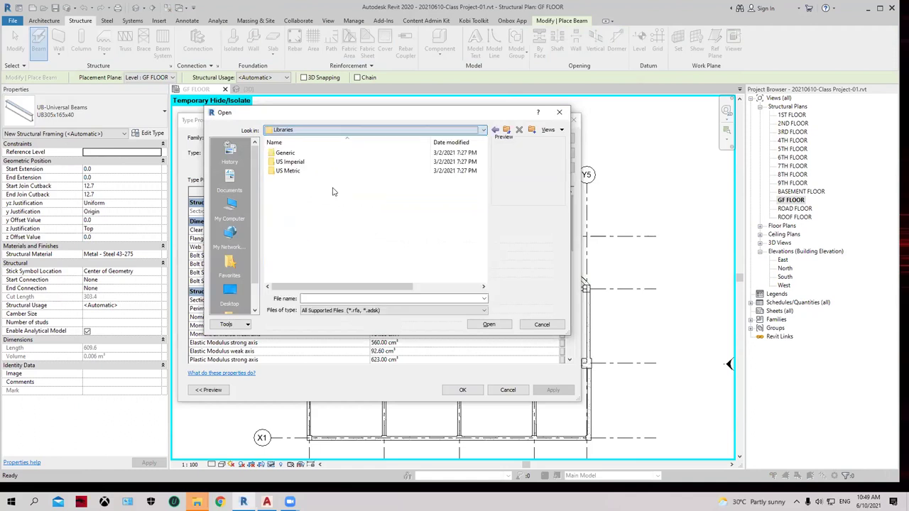
pyautogui.doubleClick(287, 171)
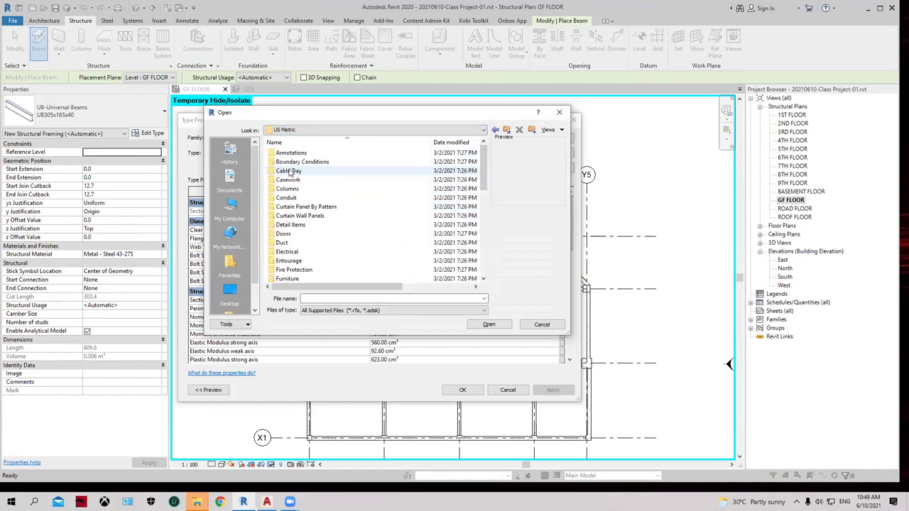
pyautogui.scroll(-6, 299, 182)
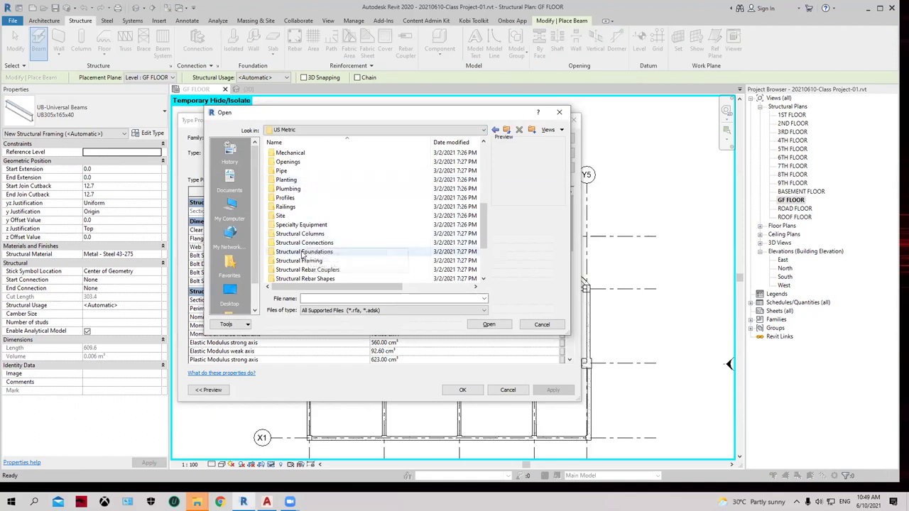
pyautogui.doubleClick(298, 260)
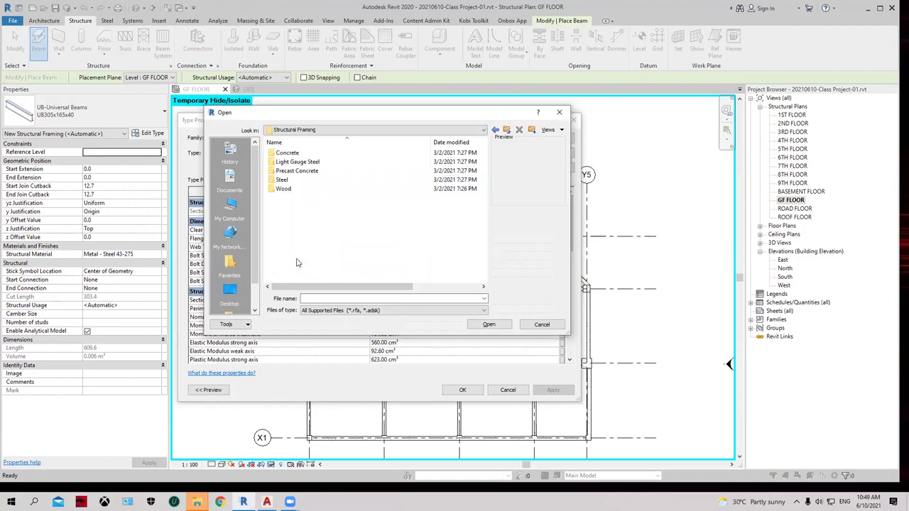
pyautogui.doubleClick(288, 154)
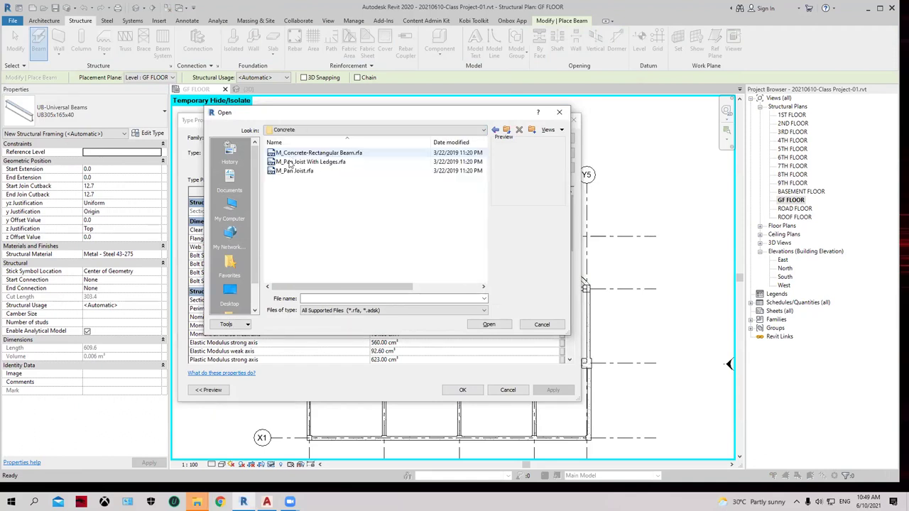
pyautogui.click(319, 152)
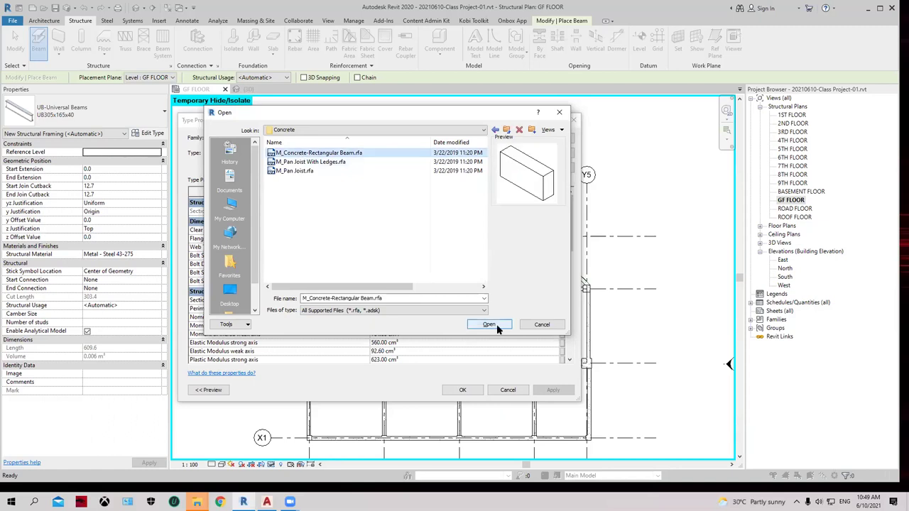
pyautogui.click(497, 327)
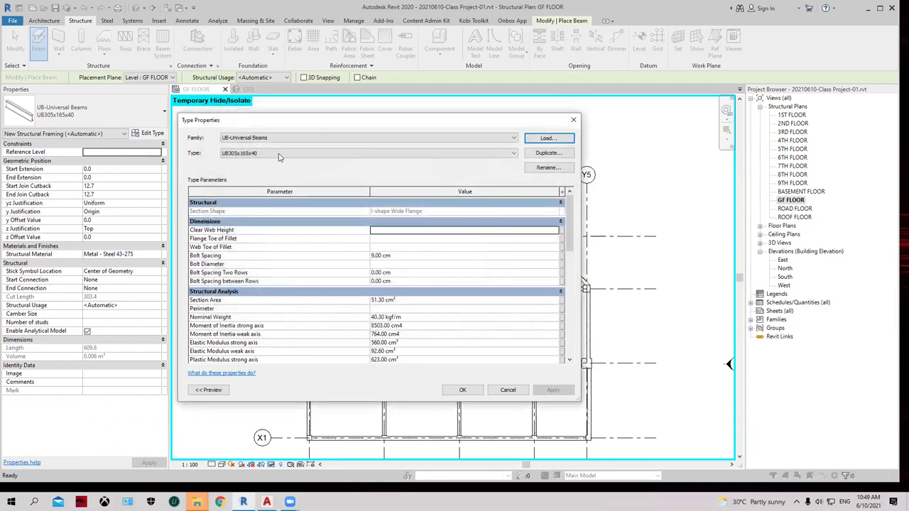
pyautogui.click(575, 121)
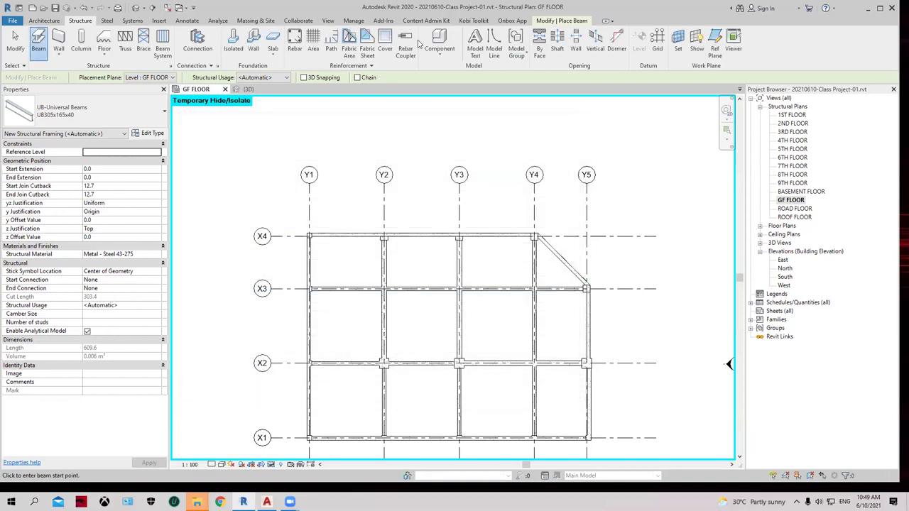
pyautogui.press('Escape')
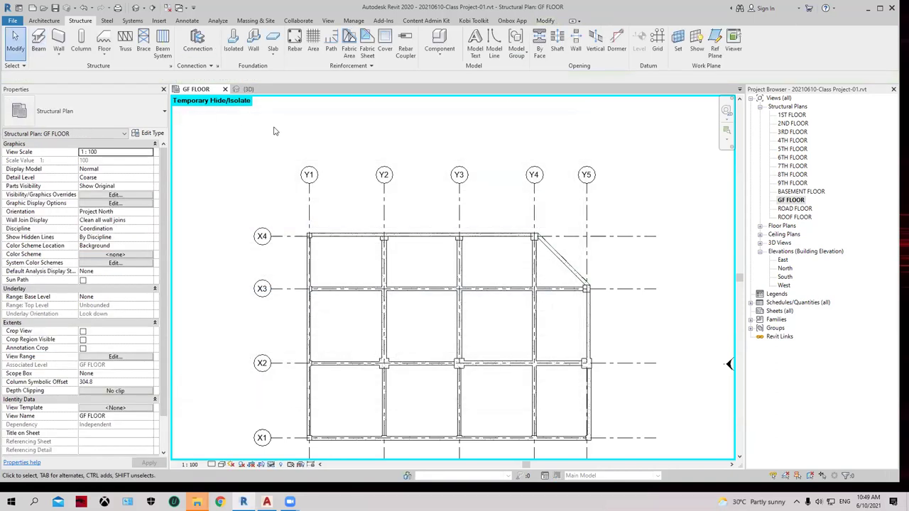
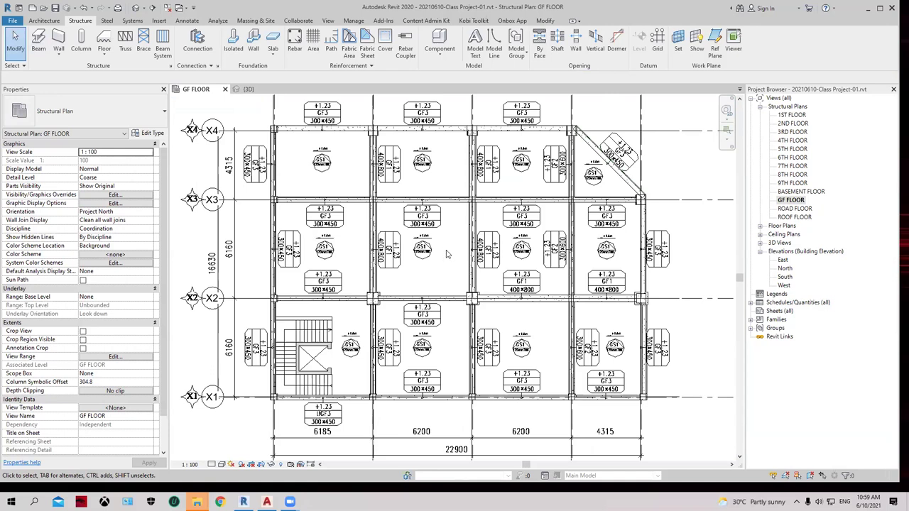
# Step: Temporarily hide the imported Ground Floor.dwg, leaving only grids, beams and columns in GF FLOOR
pyautogui.scroll(-1, 446, 252)
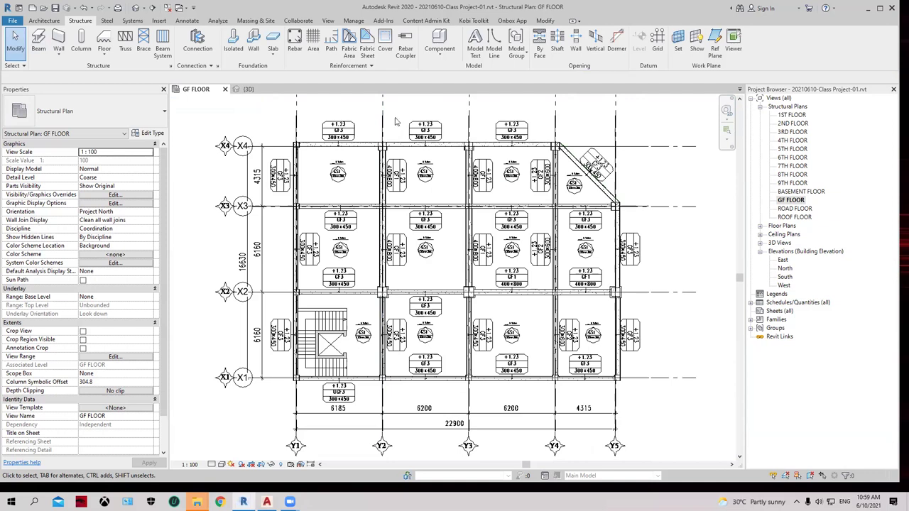
pyautogui.click(345, 128)
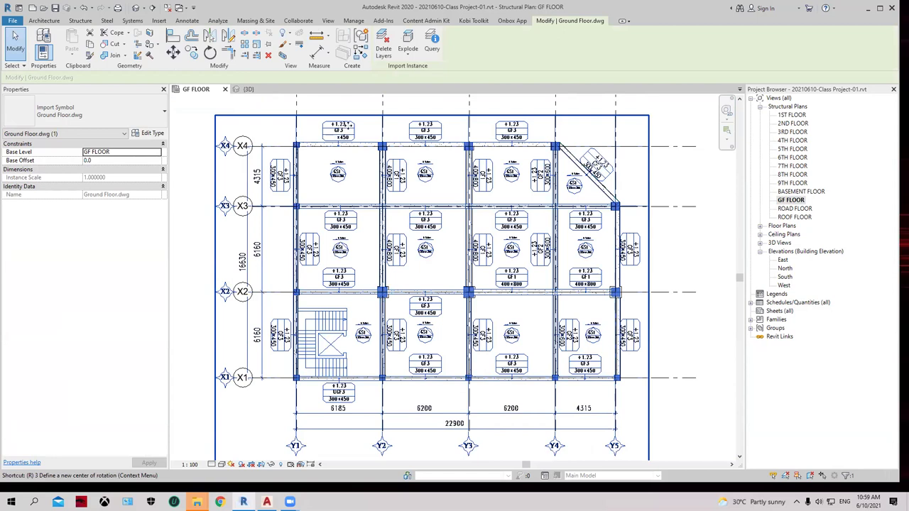
pyautogui.press('h')
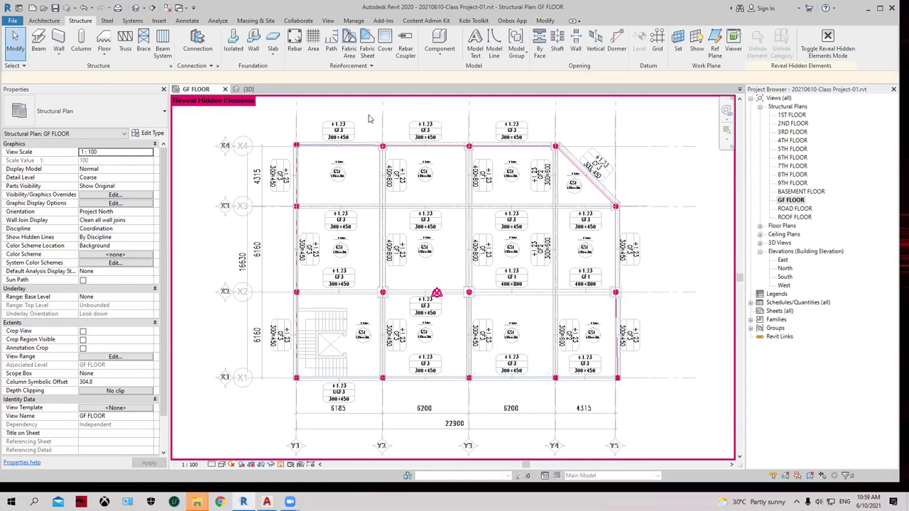
pyautogui.click(280, 465)
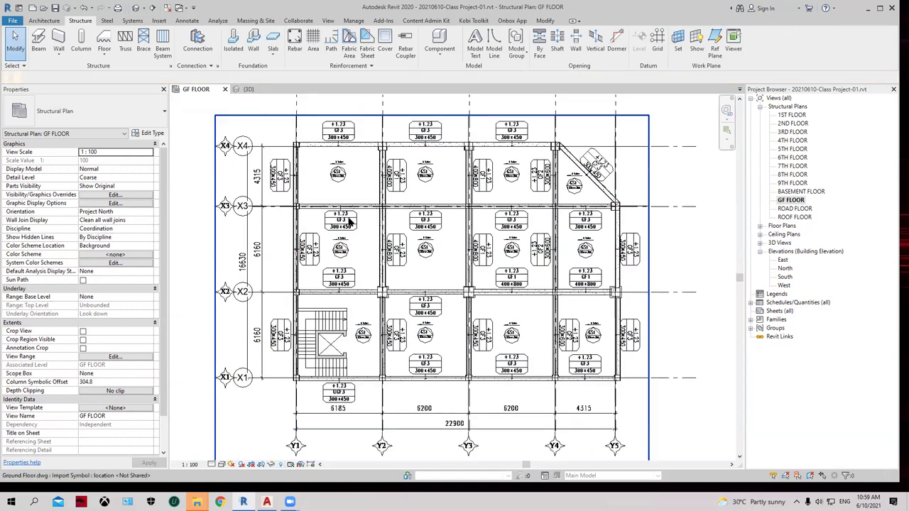
pyautogui.click(330, 128)
pyautogui.press('h')
pyautogui.press('h')
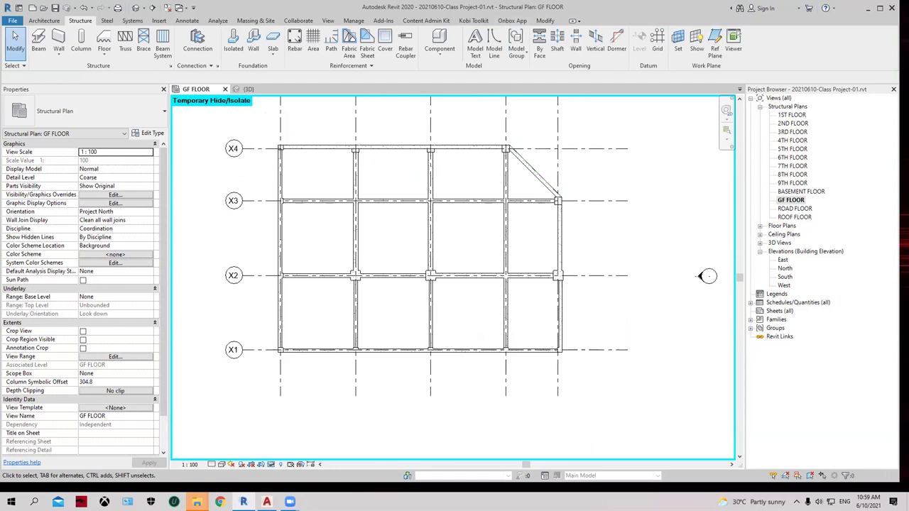
# Step: In AutoCAD, zoom into the Ground FLOOR PLAN's stair and lift core between grids X1 and X2
pyautogui.hotkey('alt', 'Tab')
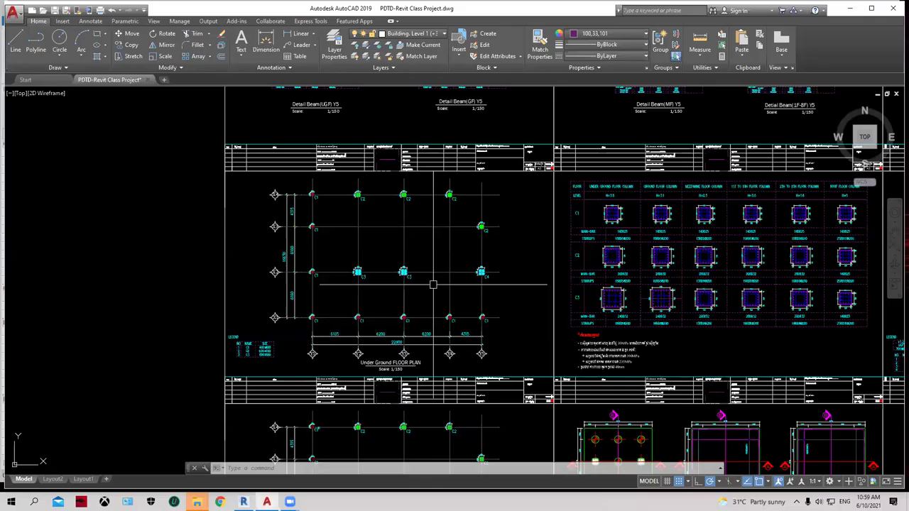
pyautogui.scroll(-5, 433, 284)
pyautogui.scroll(3, 519, 292)
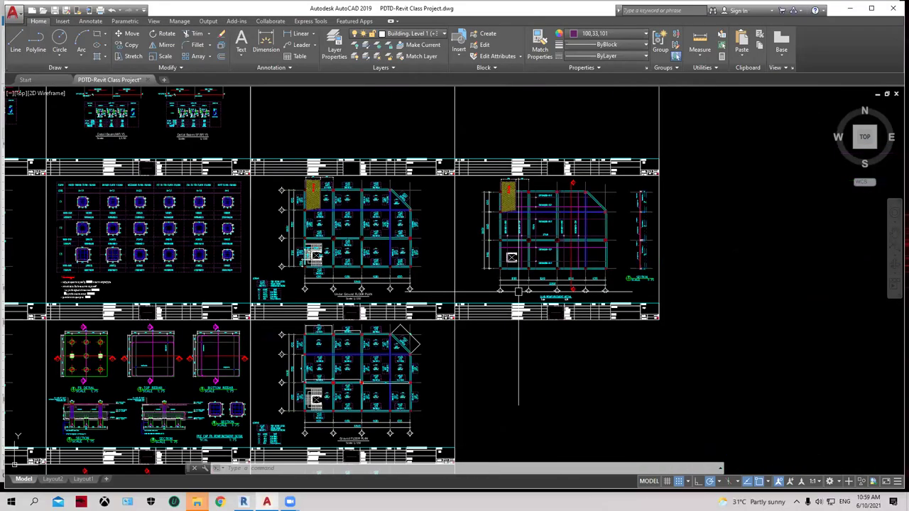
pyautogui.moveTo(375, 307); pyautogui.dragTo(376, 300, button='middle')
pyautogui.scroll(4, 349, 426)
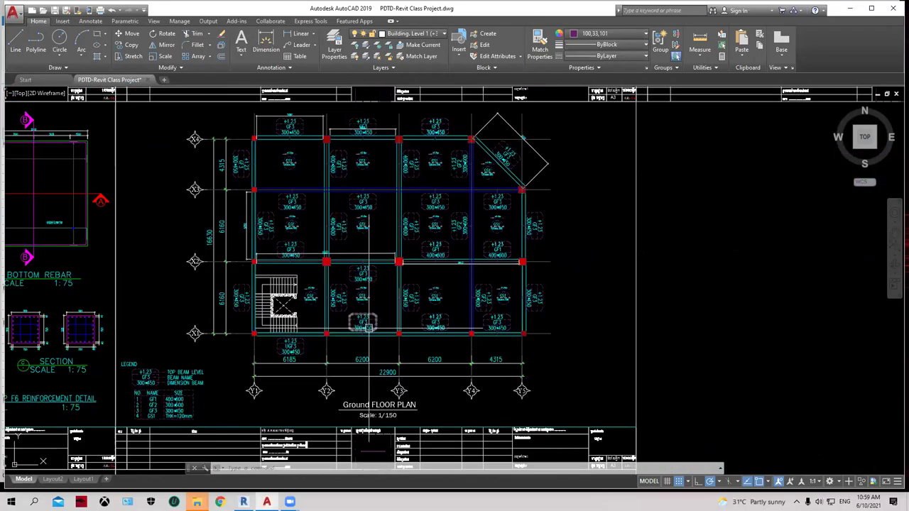
pyautogui.scroll(2, 356, 397)
pyautogui.moveTo(384, 286); pyautogui.dragTo(434, 368, button='middle')
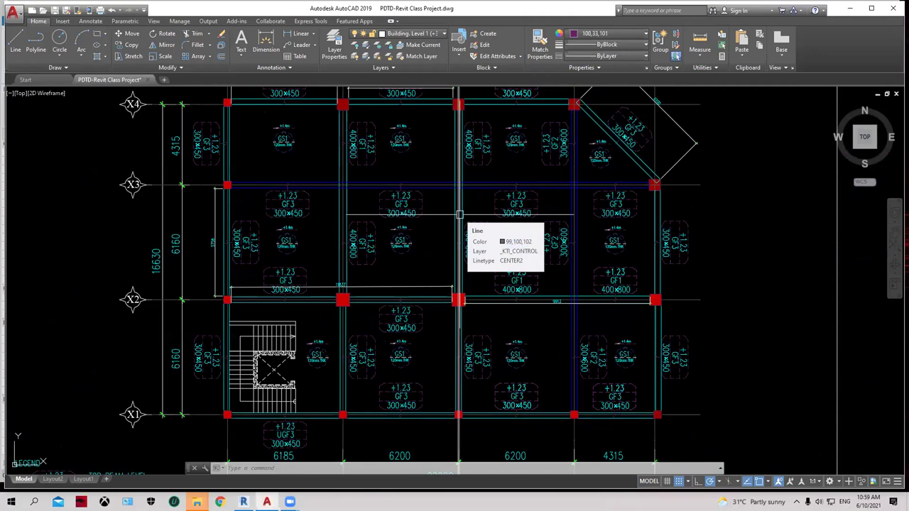
pyautogui.moveTo(414, 268); pyautogui.dragTo(424, 299, button='middle')
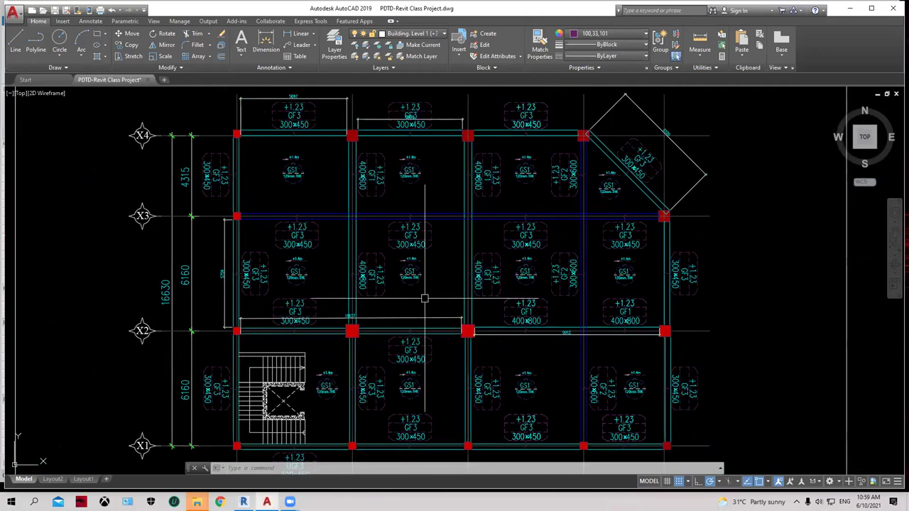
pyautogui.scroll(7, 424, 299)
pyautogui.scroll(-3, 424, 299)
pyautogui.moveTo(458, 259); pyautogui.dragTo(453, 244, button='middle')
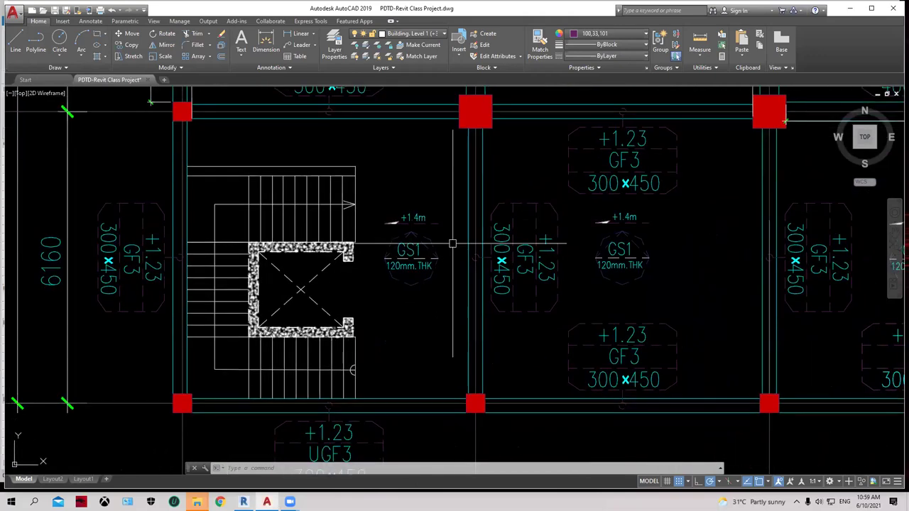
pyautogui.scroll(-2, 355, 205)
pyautogui.scroll(-2, 380, 232)
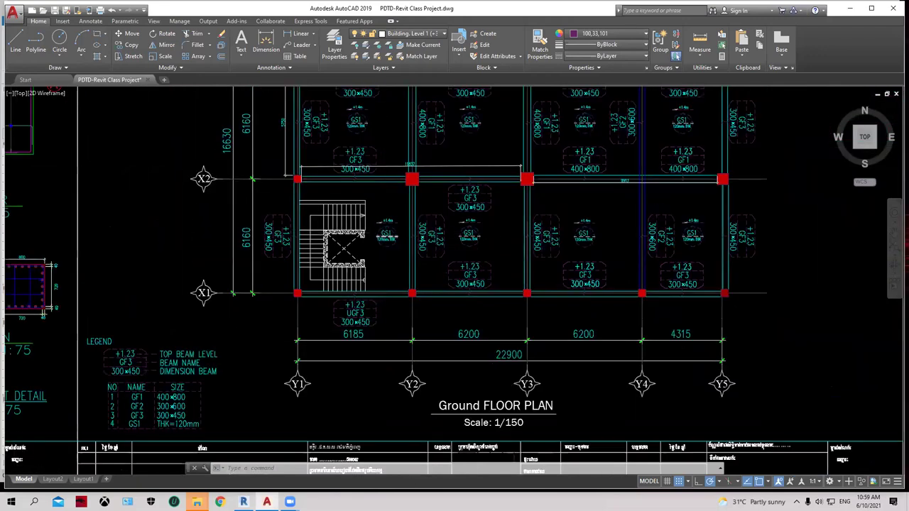
pyautogui.scroll(-2, 390, 233)
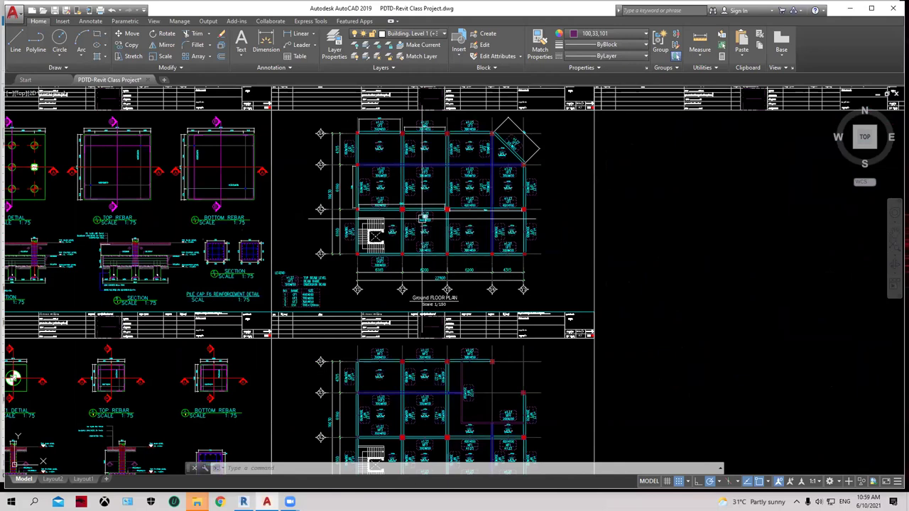
pyautogui.scroll(4, 423, 217)
pyautogui.scroll(1, 325, 248)
pyautogui.scroll(1, 324, 250)
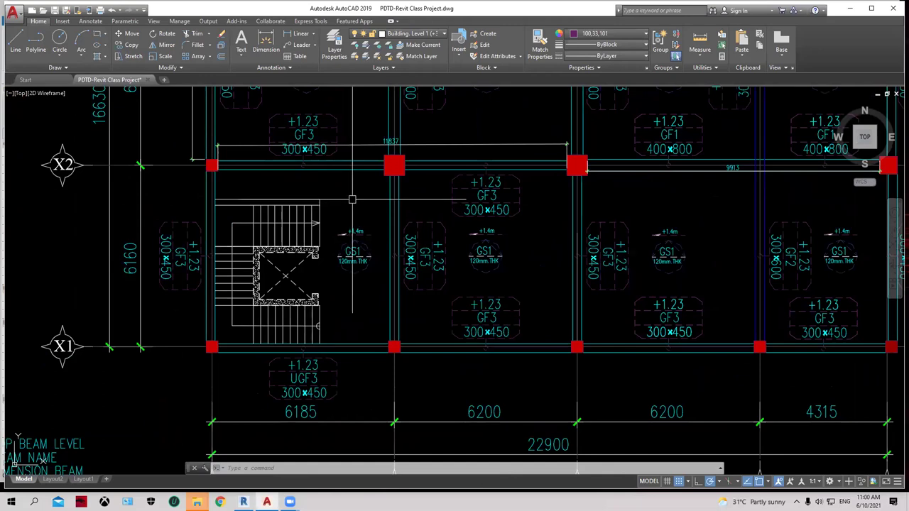
# Step: Return to Revit and reset Temporary Hide/Isolate (HR) so the DWG plan shows again
pyautogui.click(847, 9)
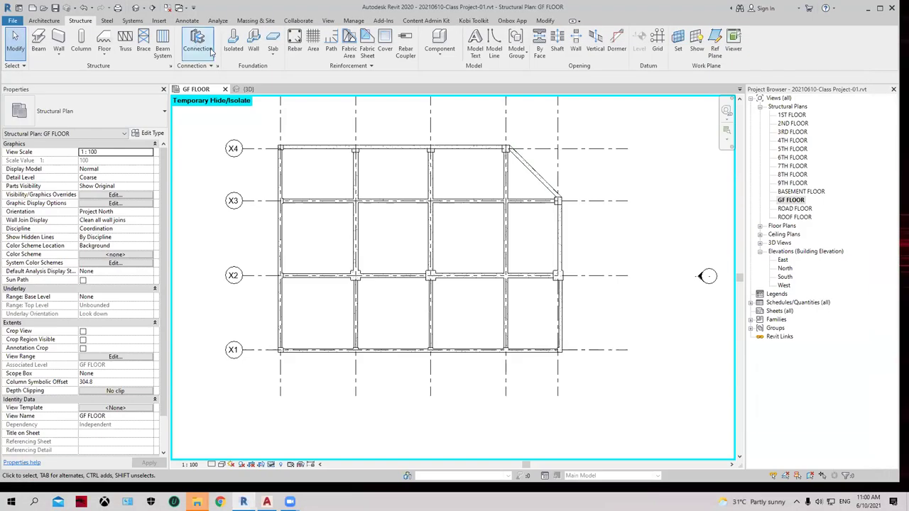
pyautogui.press('h')
pyautogui.press('r')
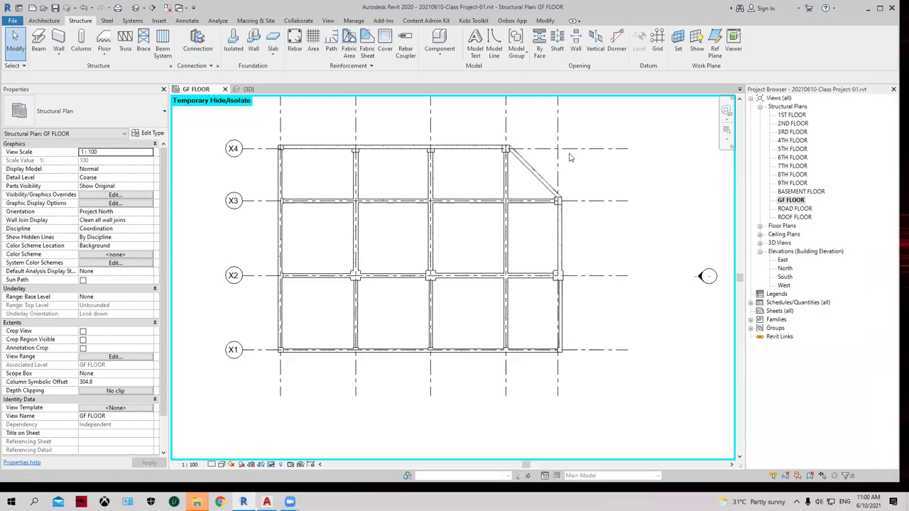
pyautogui.moveTo(213, 175); pyautogui.dragTo(251, 180, button='middle')
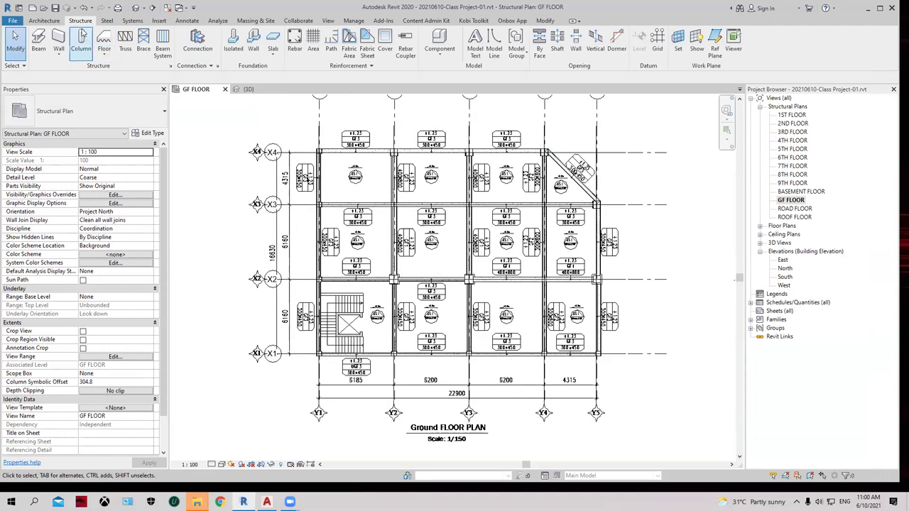
# Step: Start a structural wall using the Generic - 200mm wall type
pyautogui.click(60, 50)
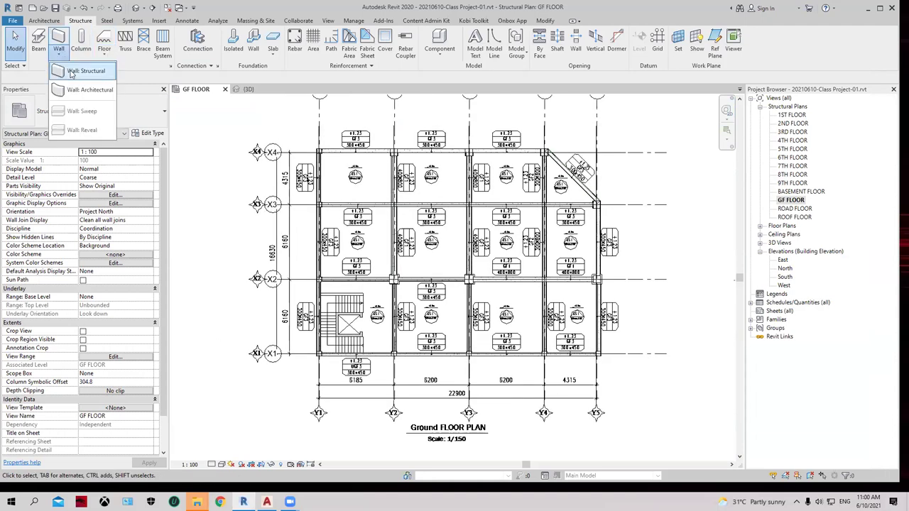
pyautogui.click(83, 72)
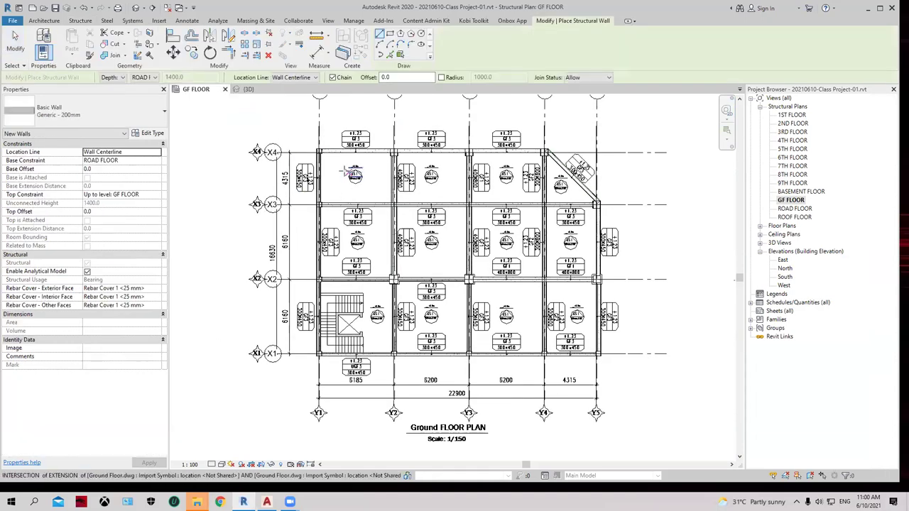
pyautogui.click(115, 121)
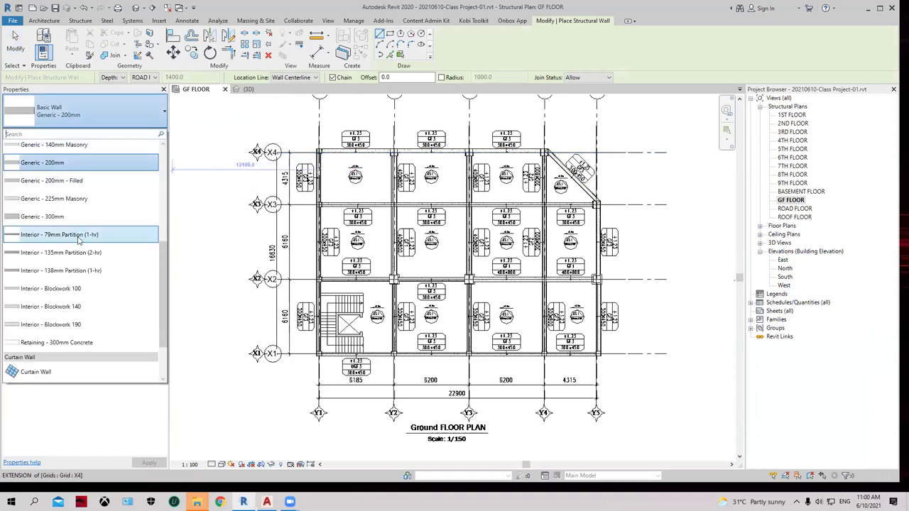
pyautogui.scroll(-2, 80, 245)
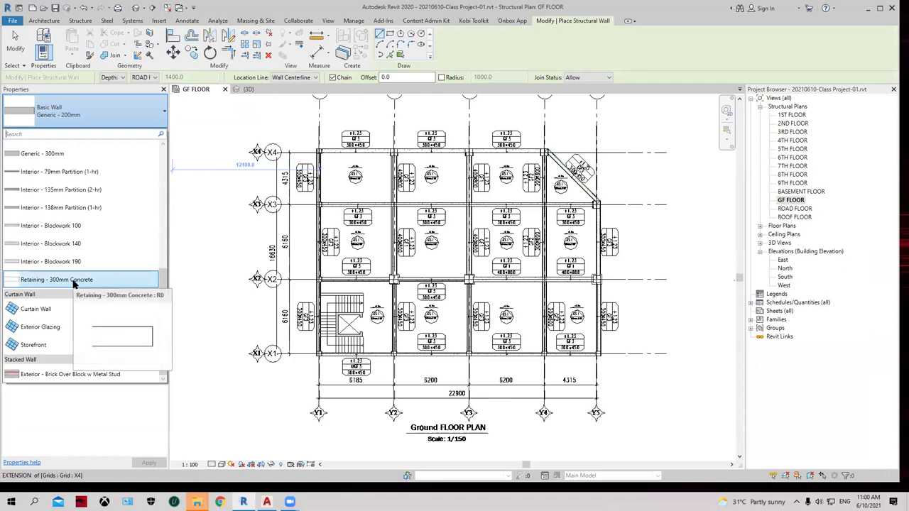
pyautogui.scroll(1, 67, 267)
pyautogui.scroll(1, 67, 255)
pyautogui.scroll(1, 67, 241)
pyautogui.scroll(1, 67, 241)
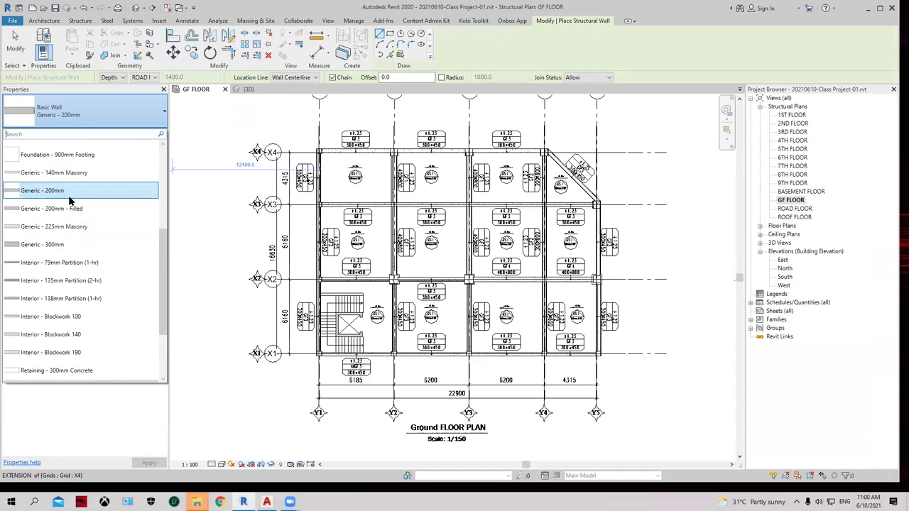
pyautogui.click(69, 198)
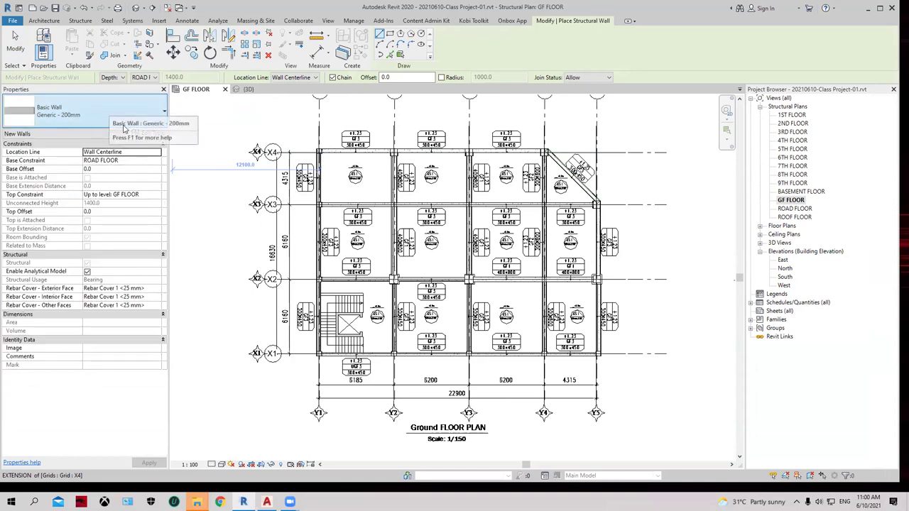
# Step: Duplicate the wall type as 200mm with a 200 structure layer thickness
pyautogui.click(148, 132)
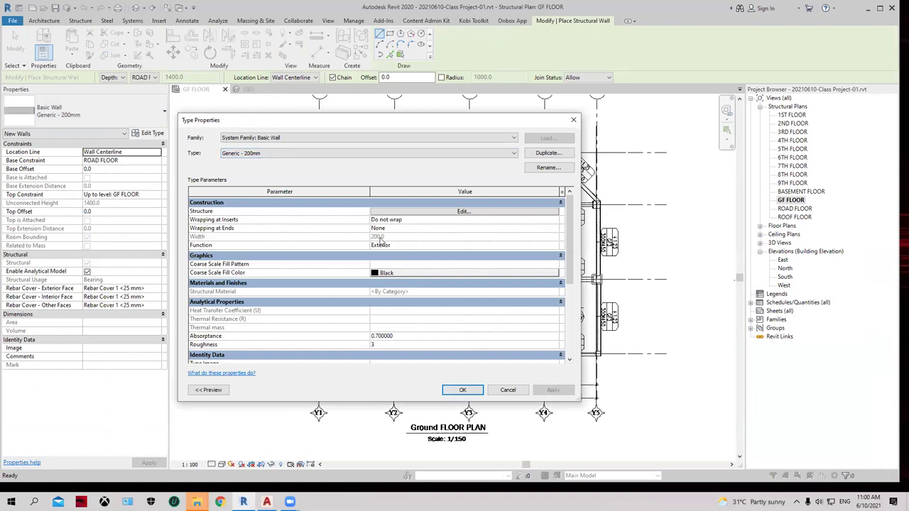
pyautogui.click(545, 154)
pyautogui.write('200mm')
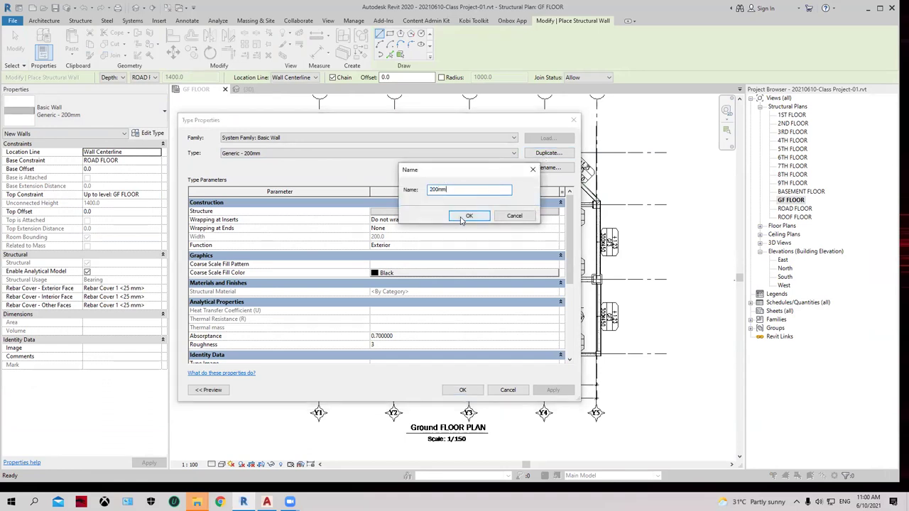
pyautogui.click(484, 217)
pyautogui.click(377, 243)
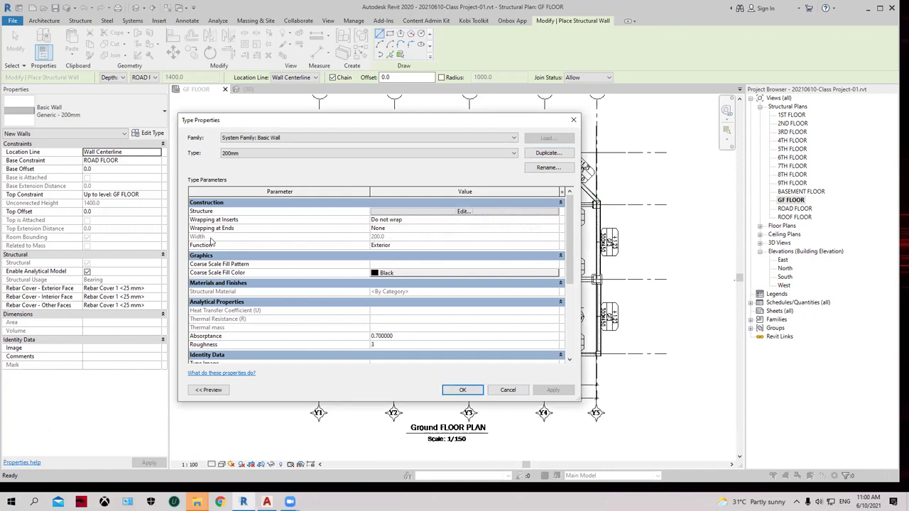
pyautogui.click(462, 213)
pyautogui.click(394, 210)
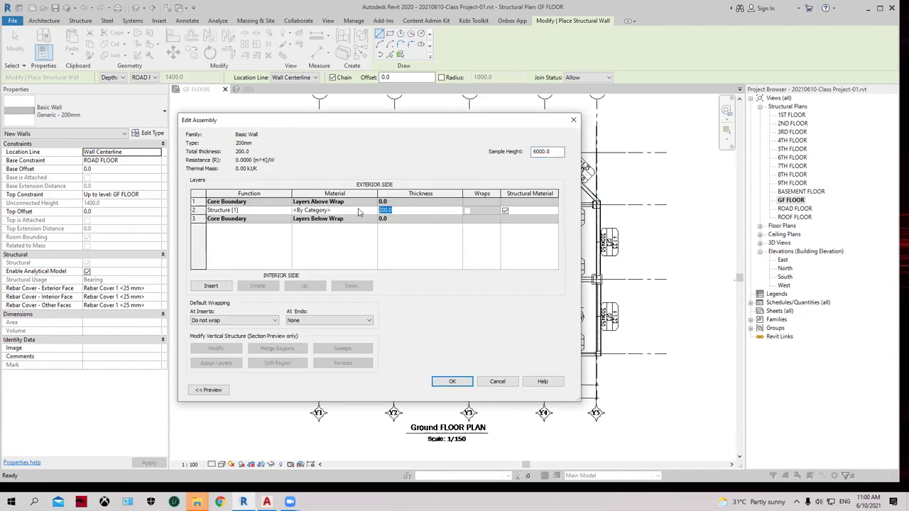
pyautogui.write('200')
pyautogui.click(442, 386)
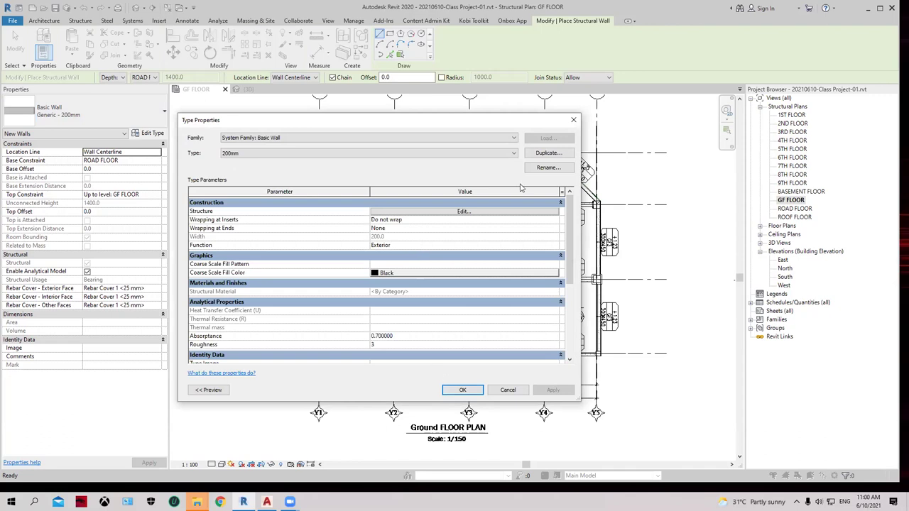
# Step: Duplicate the 200mm type as 250mm with a 250 structure layer, and apply it
pyautogui.click(537, 154)
pyautogui.write('250mm')
pyautogui.click(483, 217)
pyautogui.click(446, 213)
pyautogui.click(398, 212)
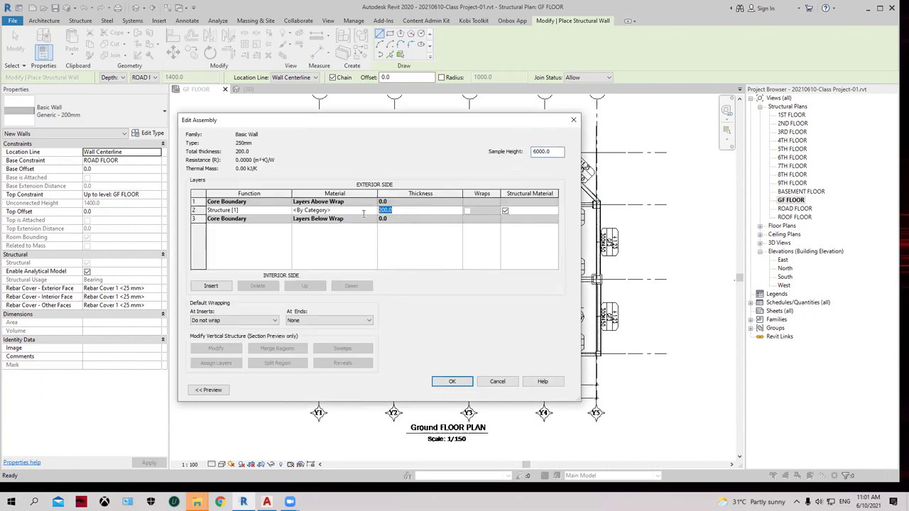
pyautogui.write('250')
pyautogui.click(452, 383)
pyautogui.click(462, 389)
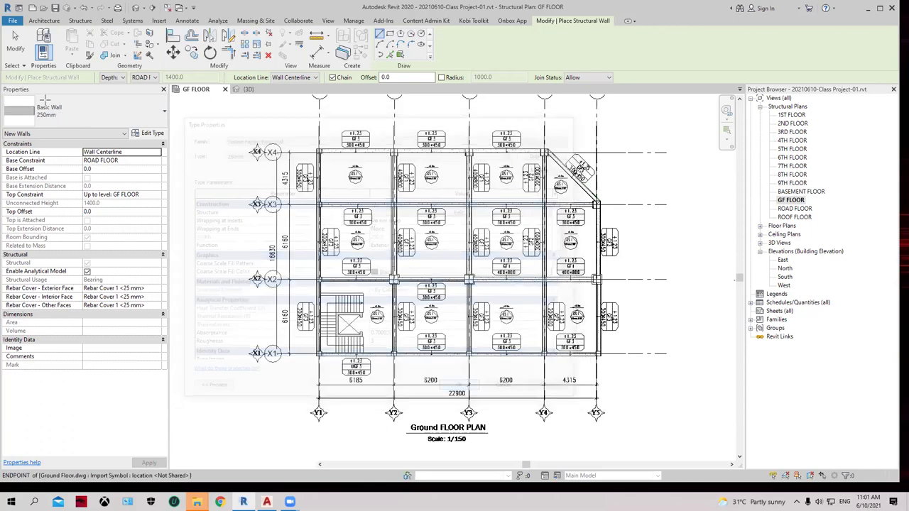
pyautogui.click(85, 111)
pyautogui.scroll(1, 60, 152)
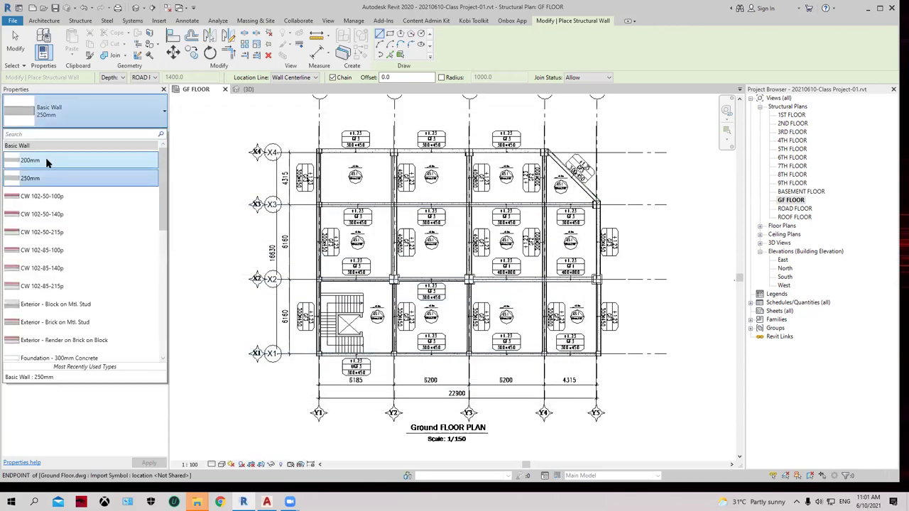
pyautogui.click(182, 146)
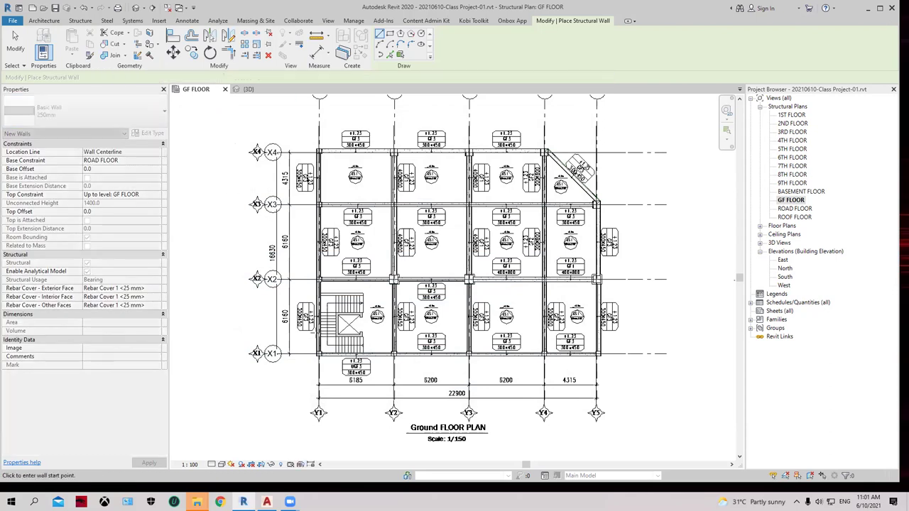
pyautogui.scroll(5, 354, 312)
pyautogui.scroll(3, 397, 213)
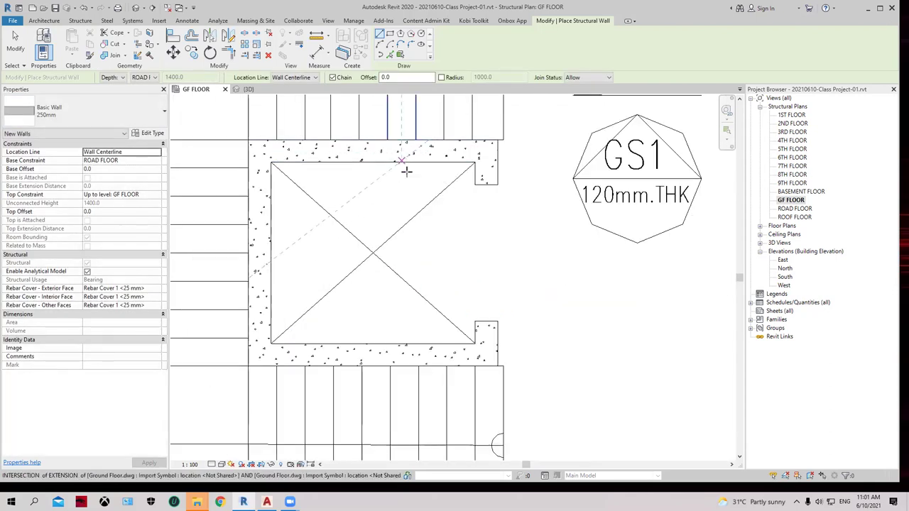
pyautogui.press('d')
pyautogui.press('l')
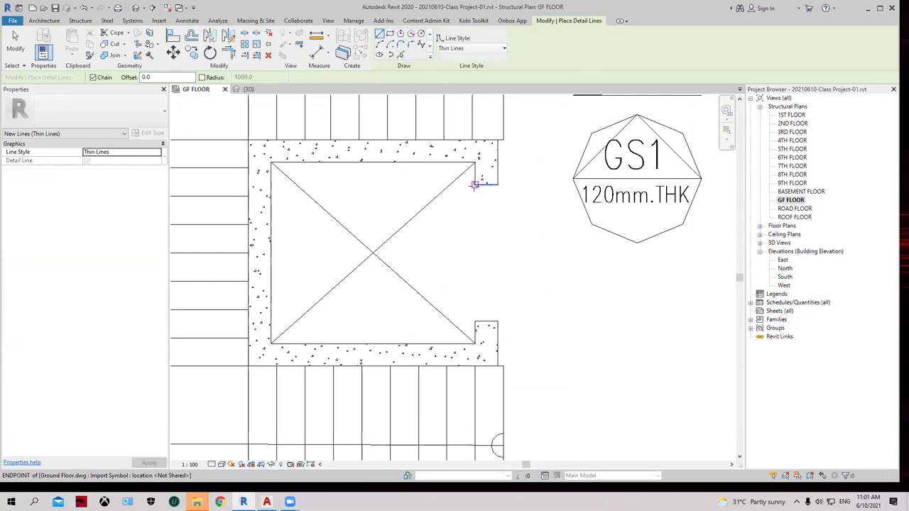
pyautogui.click(474, 185)
pyautogui.press('Escape')
pyautogui.press('d')
pyautogui.press('l')
pyautogui.click(272, 158)
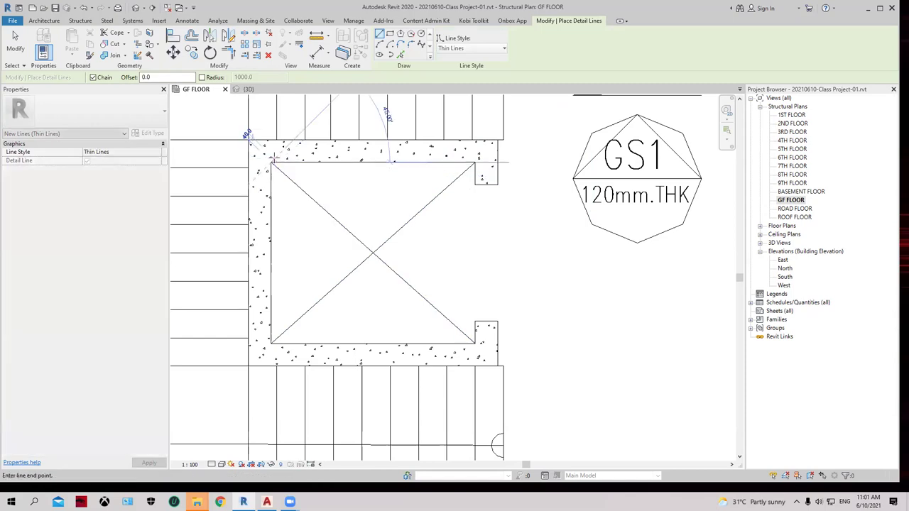
pyautogui.press('Escape')
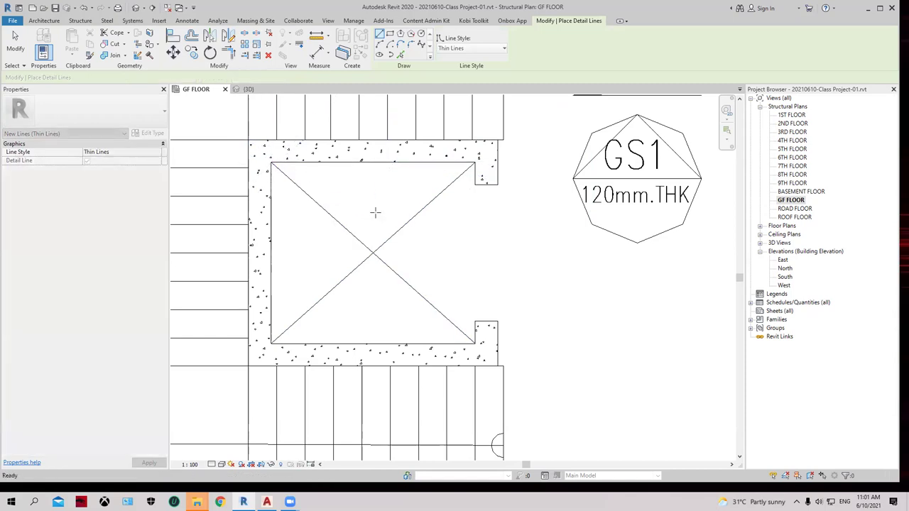
pyautogui.scroll(-3, 376, 211)
pyautogui.scroll(-1, 422, 218)
pyautogui.scroll(-1, 420, 219)
pyautogui.scroll(-1, 426, 223)
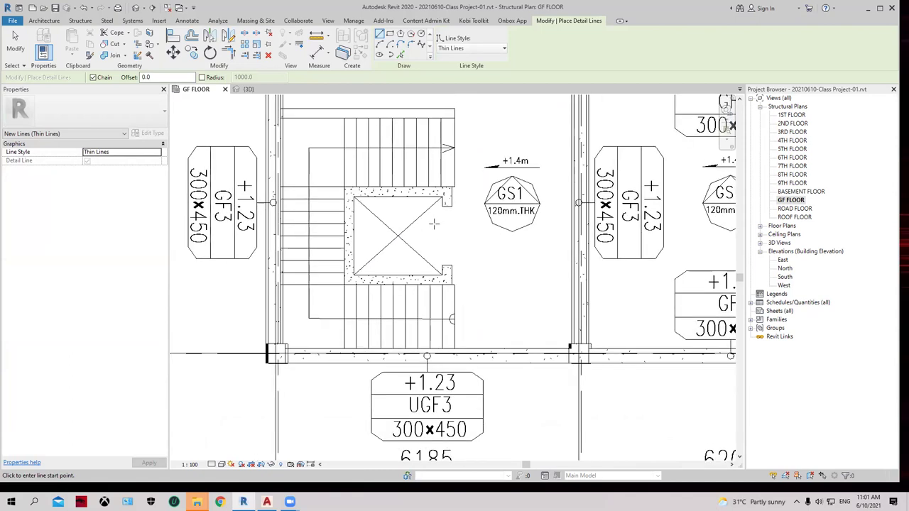
pyautogui.scroll(-1, 434, 224)
pyautogui.scroll(1, 432, 223)
pyautogui.scroll(1, 432, 223)
pyautogui.scroll(-1, 431, 221)
pyautogui.scroll(1, 430, 221)
pyautogui.scroll(1, 433, 226)
pyautogui.scroll(1, 436, 229)
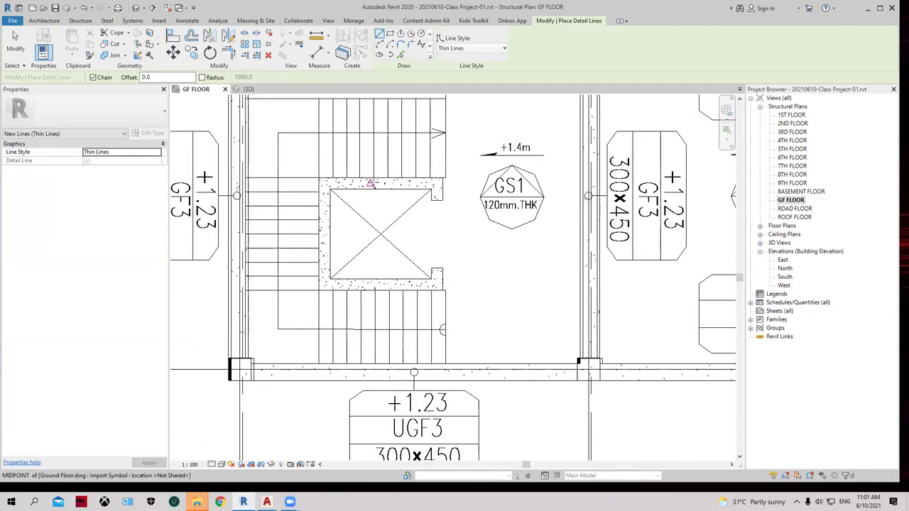
pyautogui.press('Escape')
pyautogui.press('Escape')
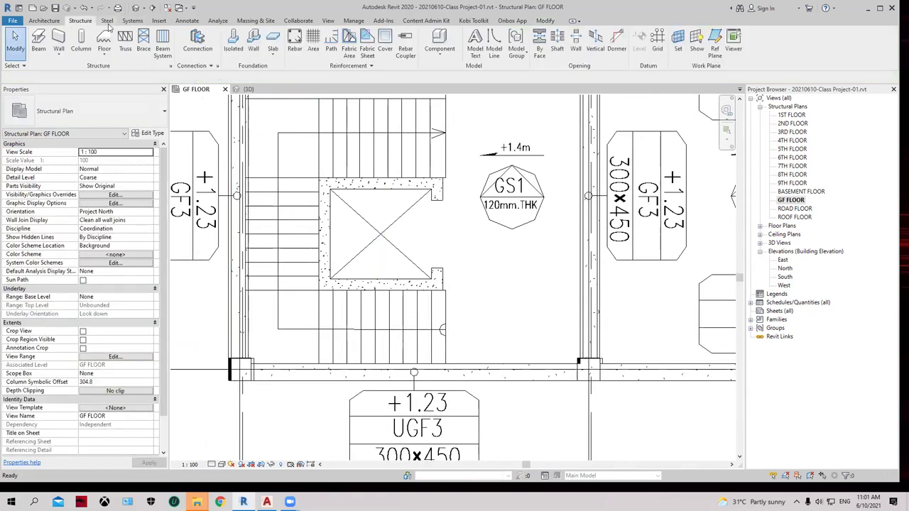
pyautogui.click(68, 55)
# Step: Restart the structural wall tool and switch it to the Basic Wall 200mm type
pyautogui.click(79, 71)
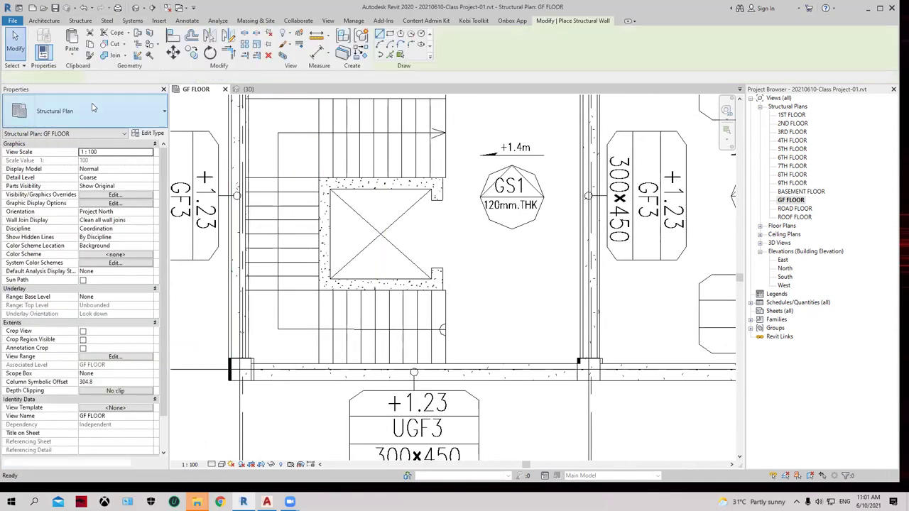
pyautogui.click(78, 20)
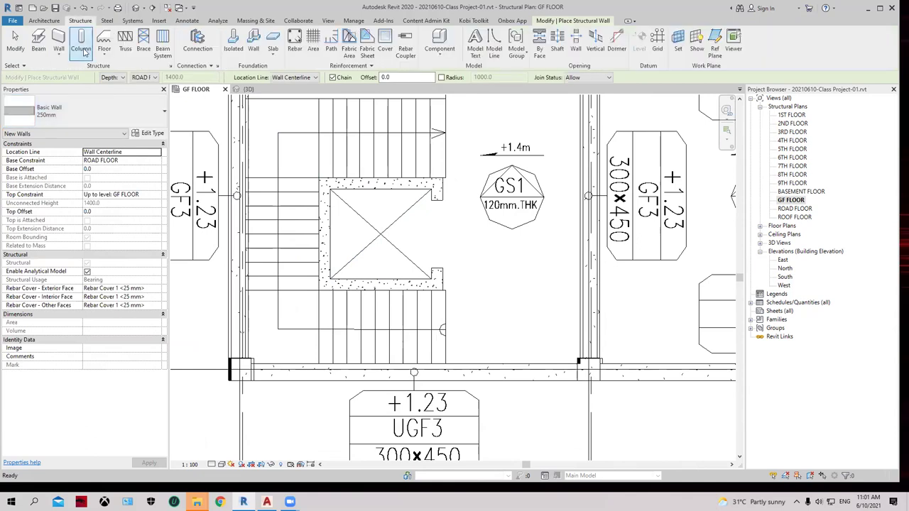
pyautogui.click(59, 53)
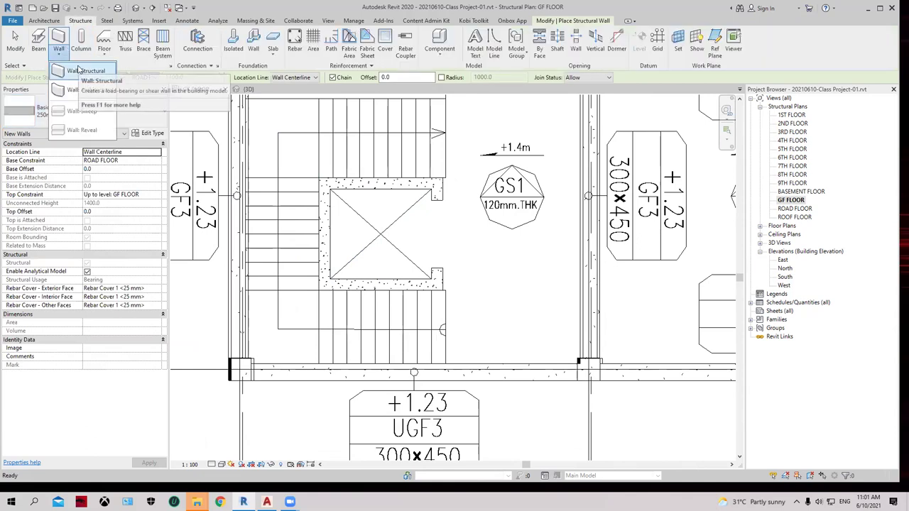
pyautogui.moveTo(84, 71)
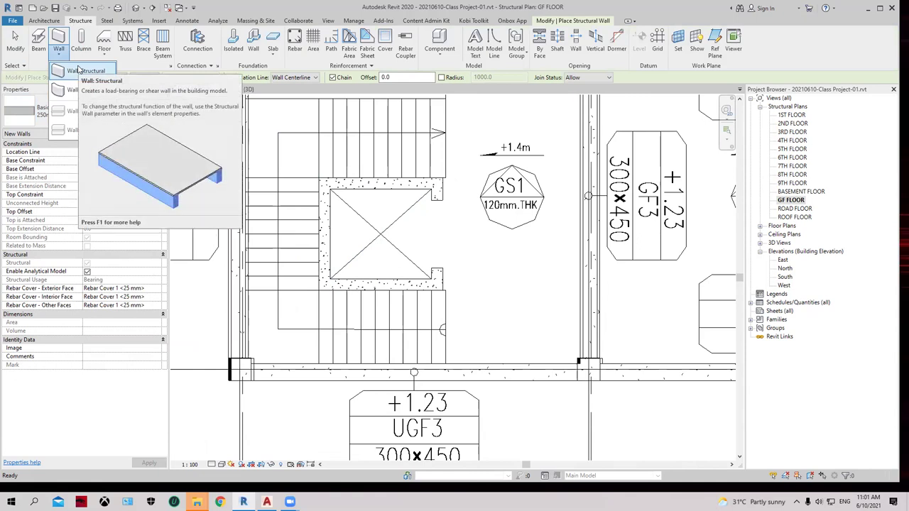
pyautogui.click(84, 71)
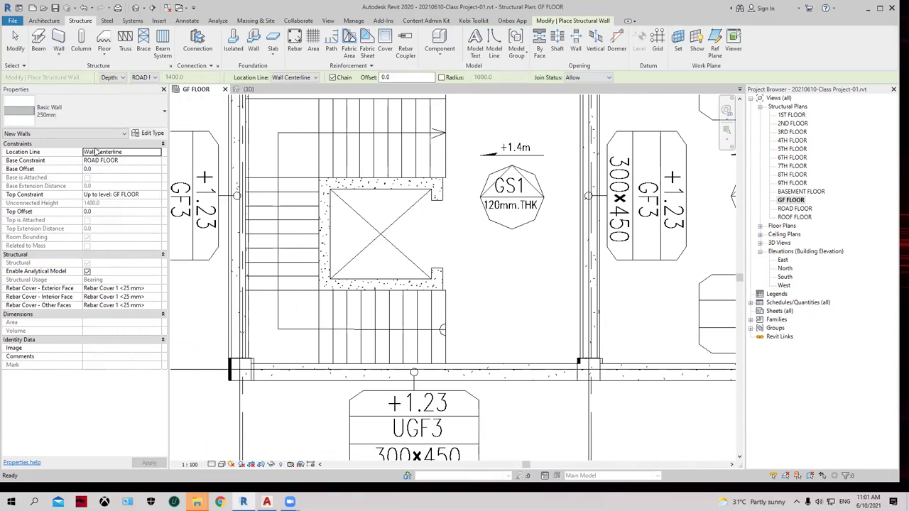
pyautogui.click(89, 120)
pyautogui.click(58, 167)
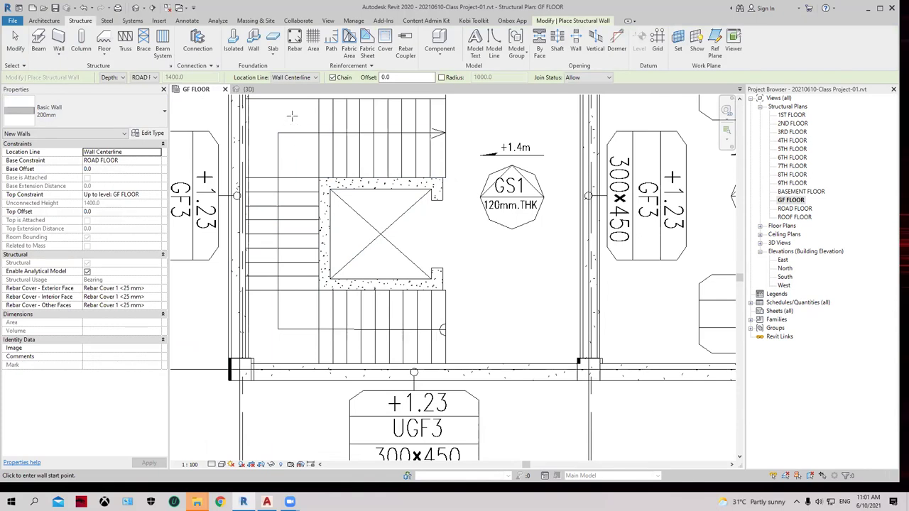
# Step: Set the wall Depth to BASEMENT FLOOR, a 3100 height below GF FLOOR
pyautogui.click(151, 78)
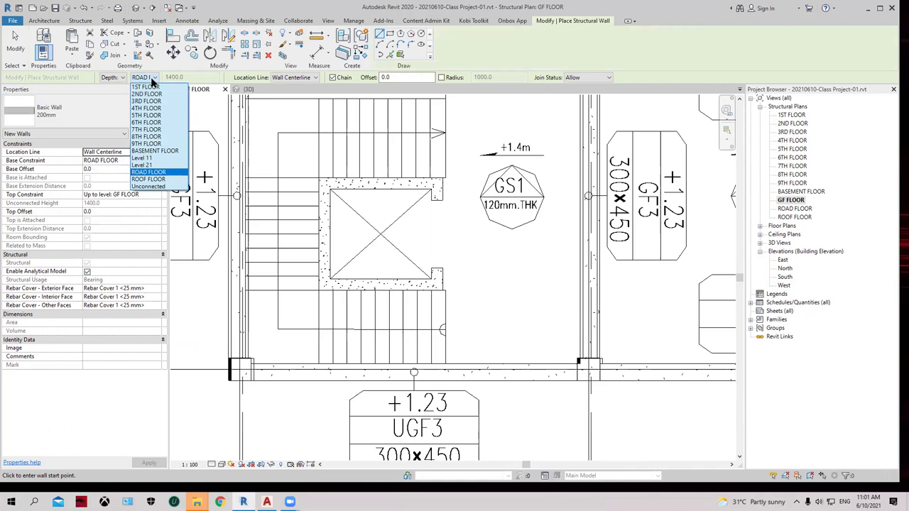
pyautogui.click(154, 150)
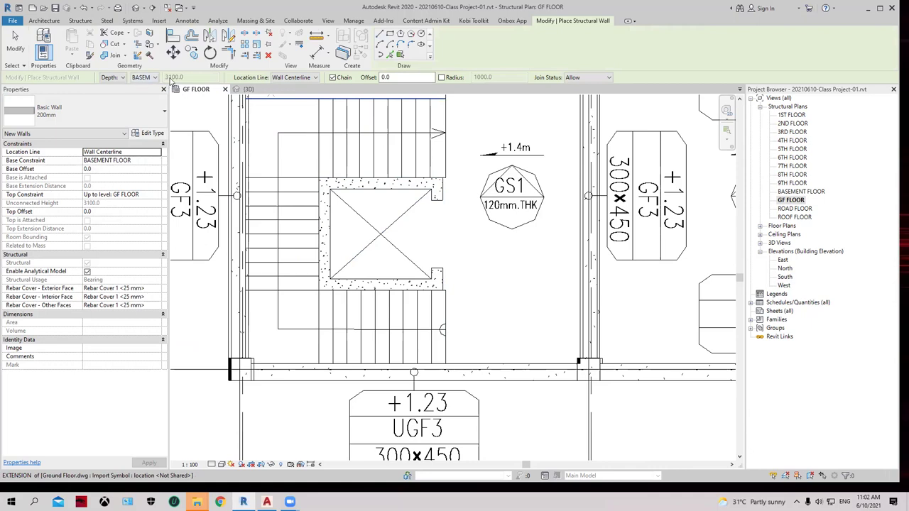
pyautogui.click(154, 79)
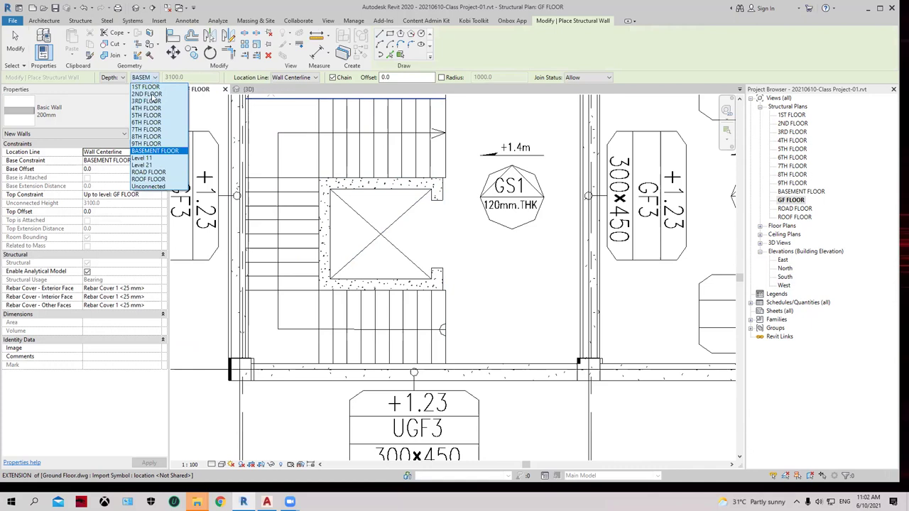
pyautogui.click(149, 172)
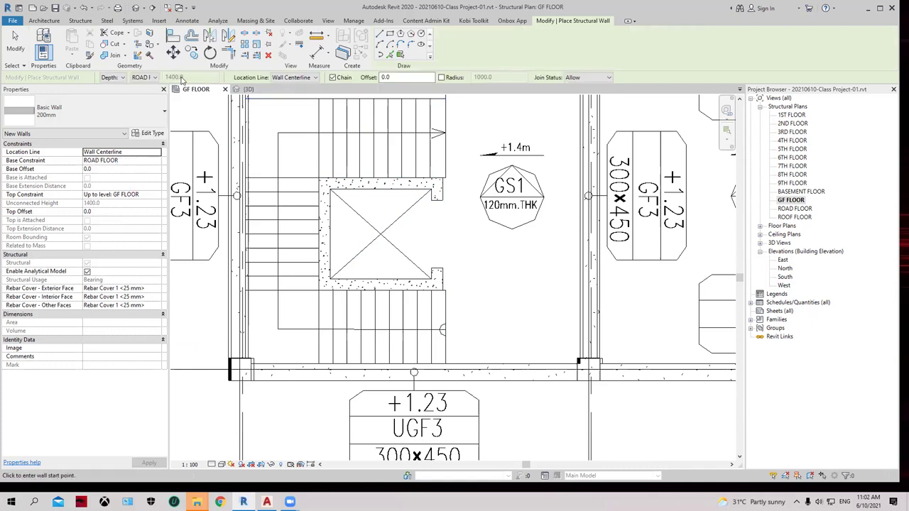
pyautogui.click(153, 78)
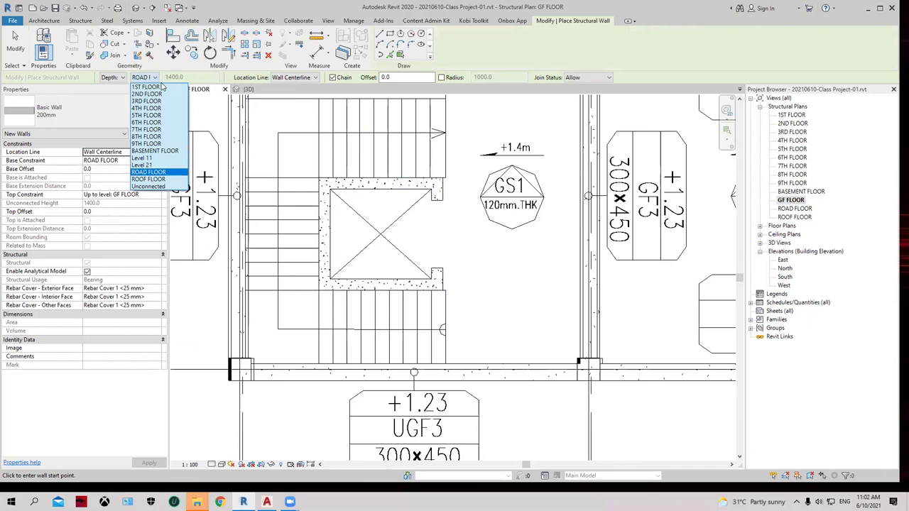
pyautogui.click(153, 150)
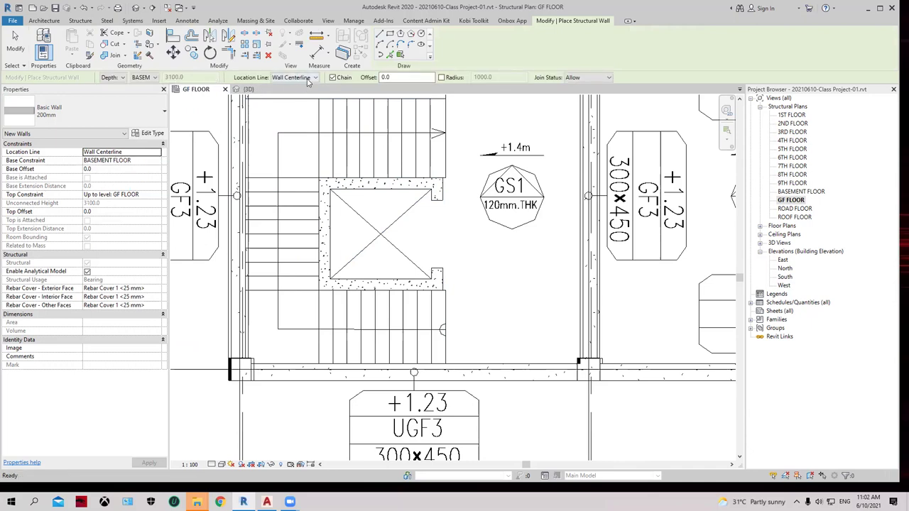
pyautogui.scroll(2, 329, 179)
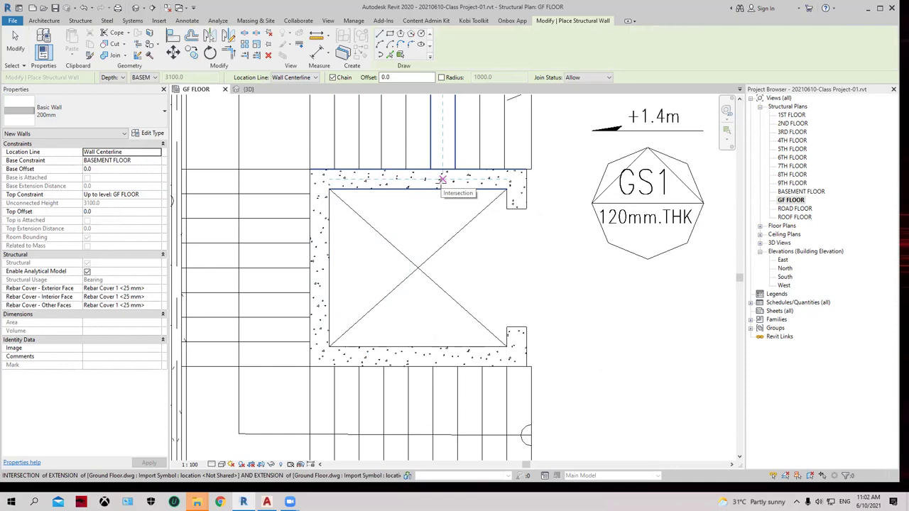
# Step: Bring up the Location Line choices for the new walls
pyautogui.click(313, 78)
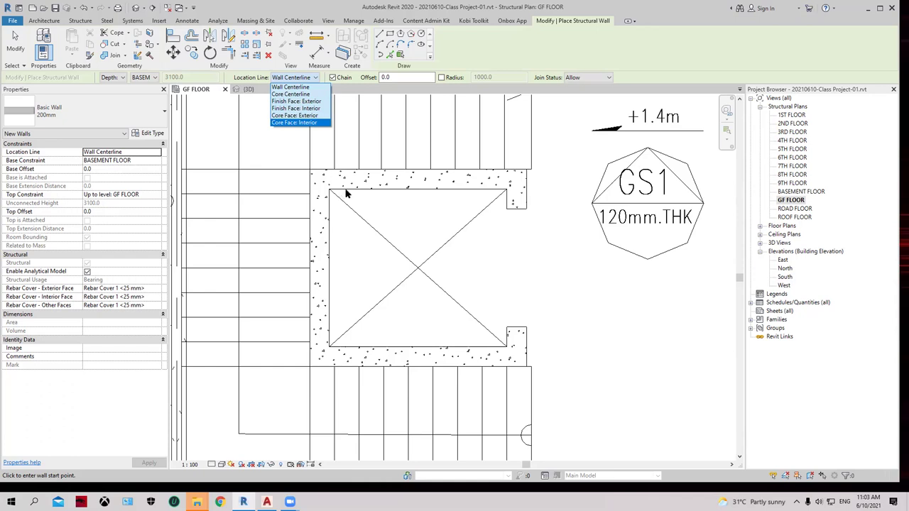
# Step: Choose the location line and draw a short 200mm wall at the lift core's upper-right notch
pyautogui.click(309, 103)
pyautogui.click(308, 170)
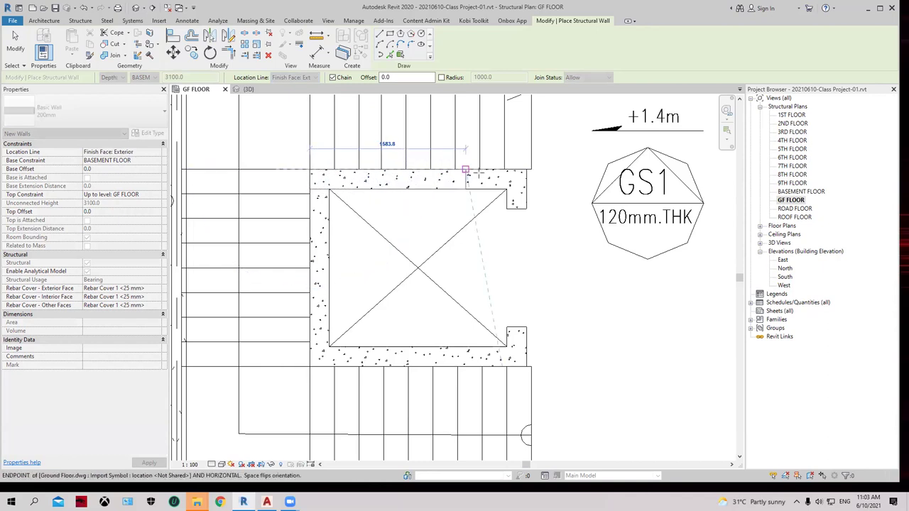
pyautogui.click(525, 170)
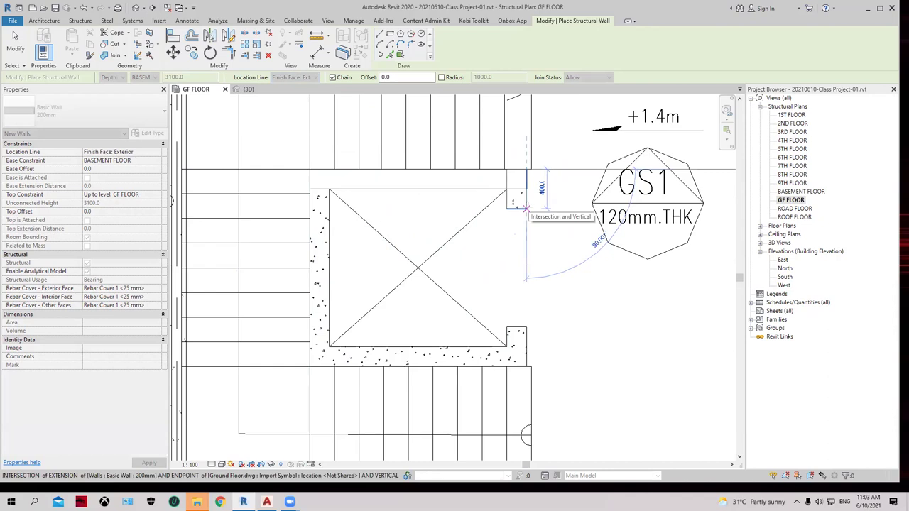
pyautogui.click(526, 207)
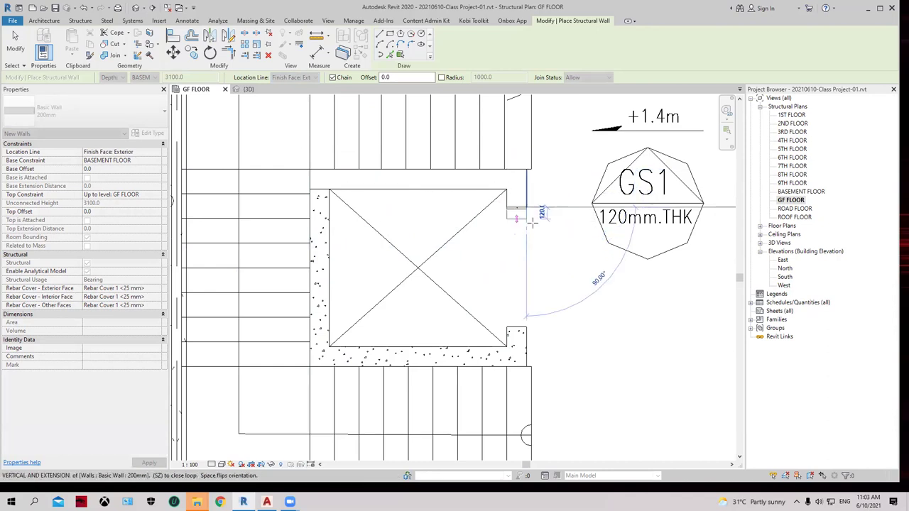
pyautogui.rightClick(545, 221)
pyautogui.scroll(2, 528, 207)
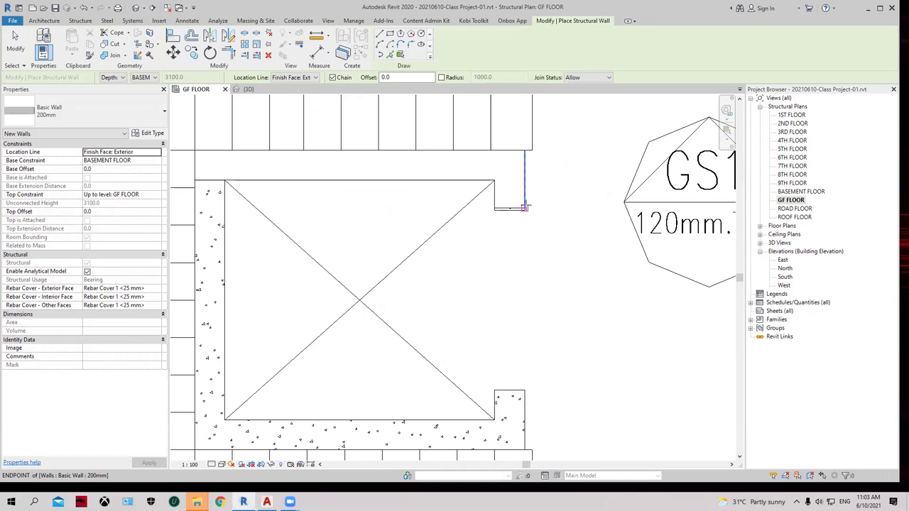
pyautogui.press('Escape')
# Step: Select the new short wall to check it, then select the imported Ground Floor.dwg
pyautogui.click(524, 207)
pyautogui.scroll(2, 524, 207)
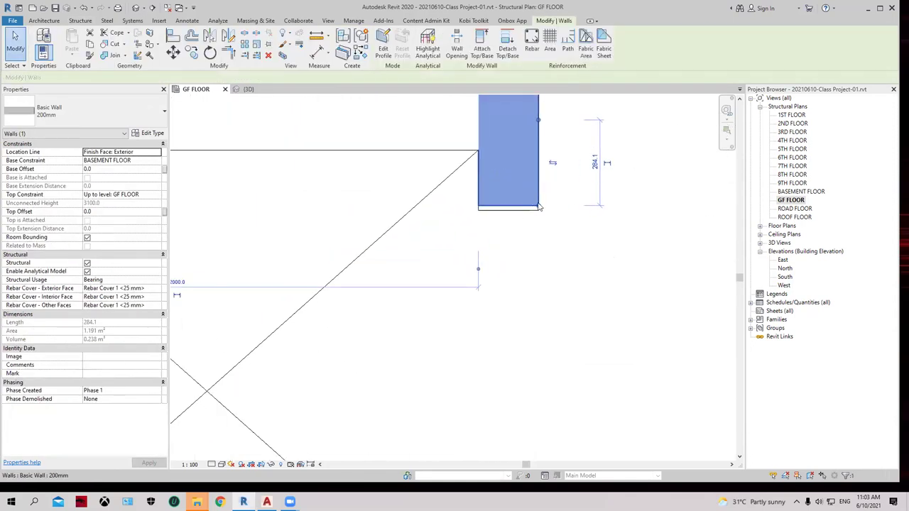
pyautogui.scroll(-1, 538, 209)
pyautogui.press('Escape')
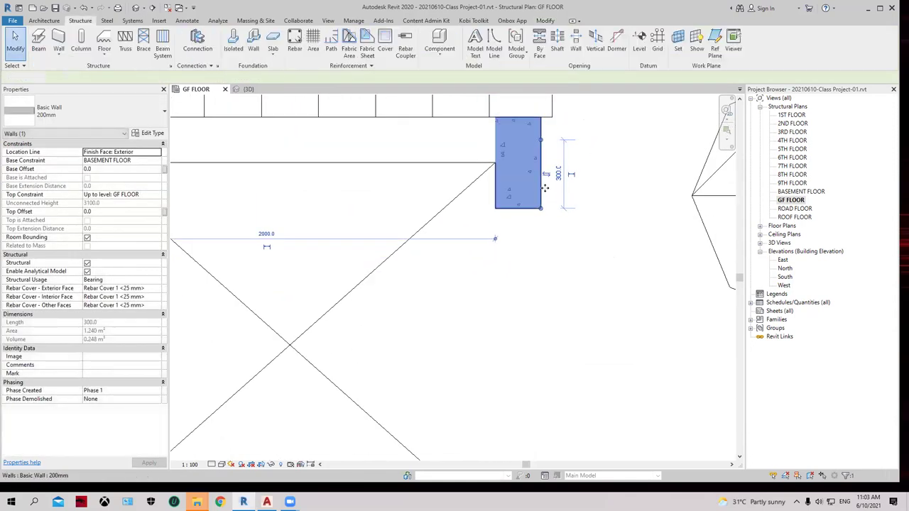
pyautogui.click(534, 180)
pyautogui.scroll(-1, 596, 176)
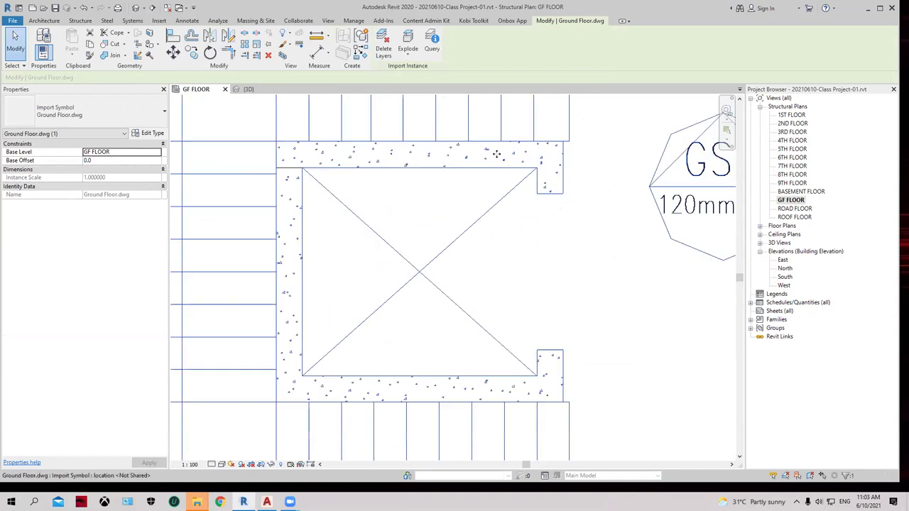
pyautogui.click(589, 182)
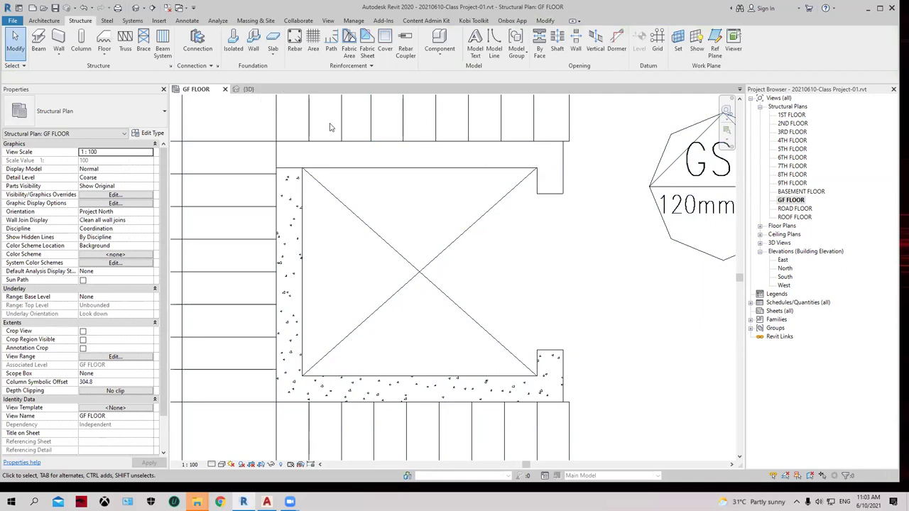
pyautogui.scroll(2, 442, 219)
pyautogui.scroll(-5, 523, 219)
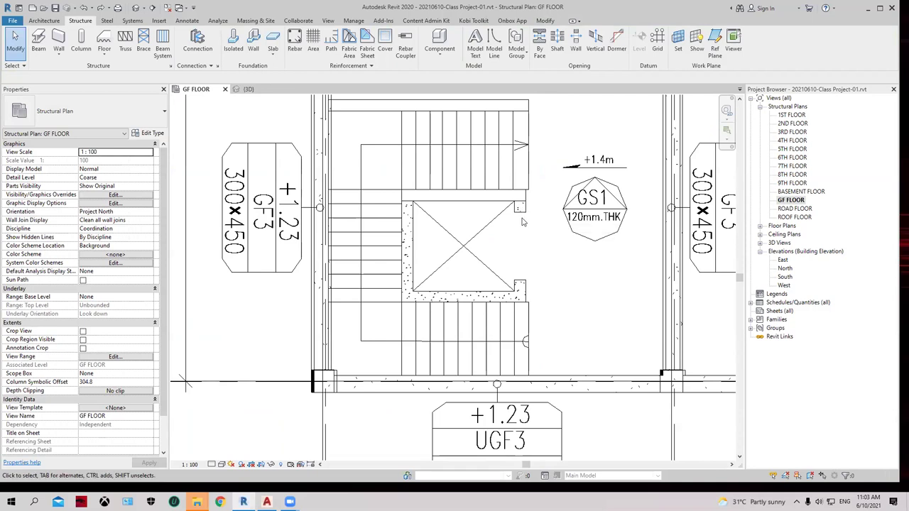
pyautogui.scroll(1, 522, 210)
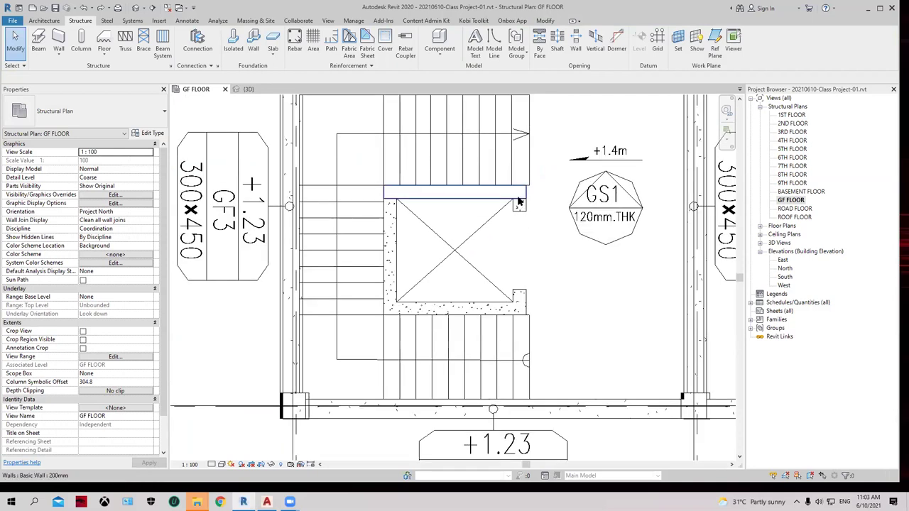
# Step: Chain 200mm structural walls down the core's right side, along its bottom and up its left side
pyautogui.click(59, 50)
pyautogui.click(89, 76)
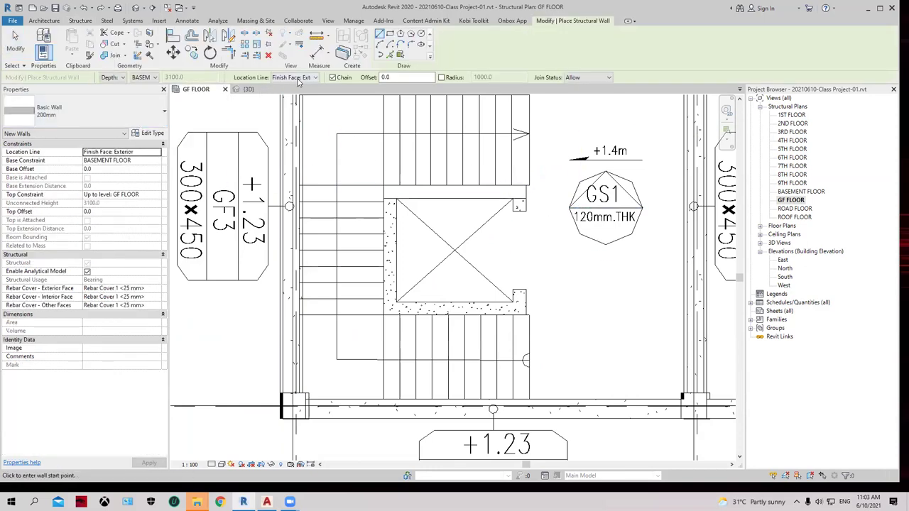
pyautogui.scroll(2, 519, 199)
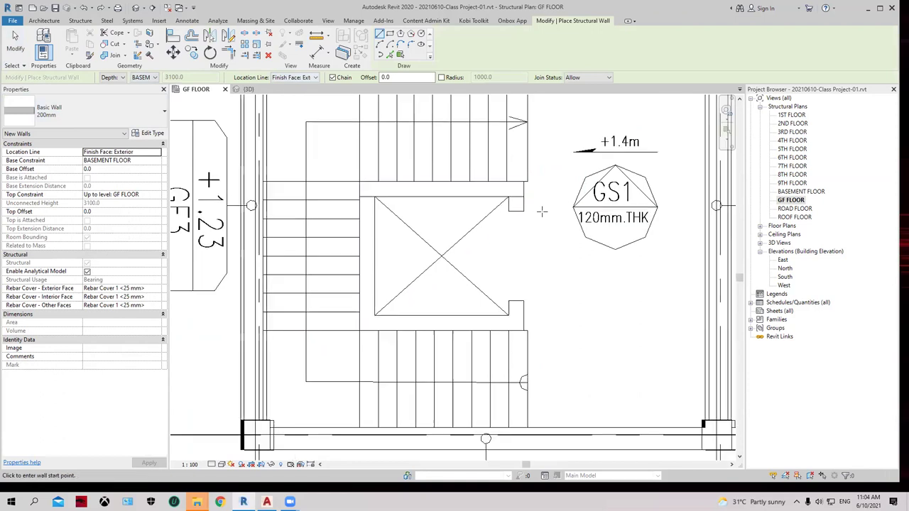
pyautogui.click(517, 172)
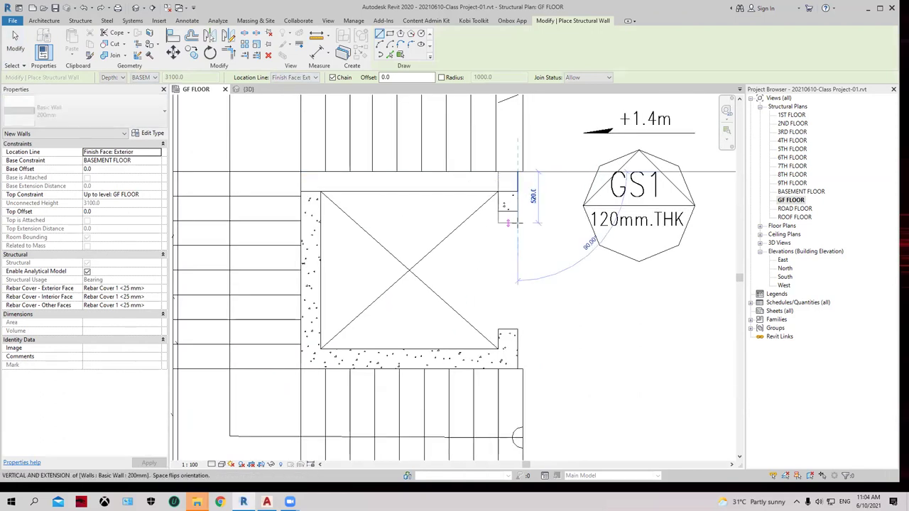
pyautogui.click(517, 369)
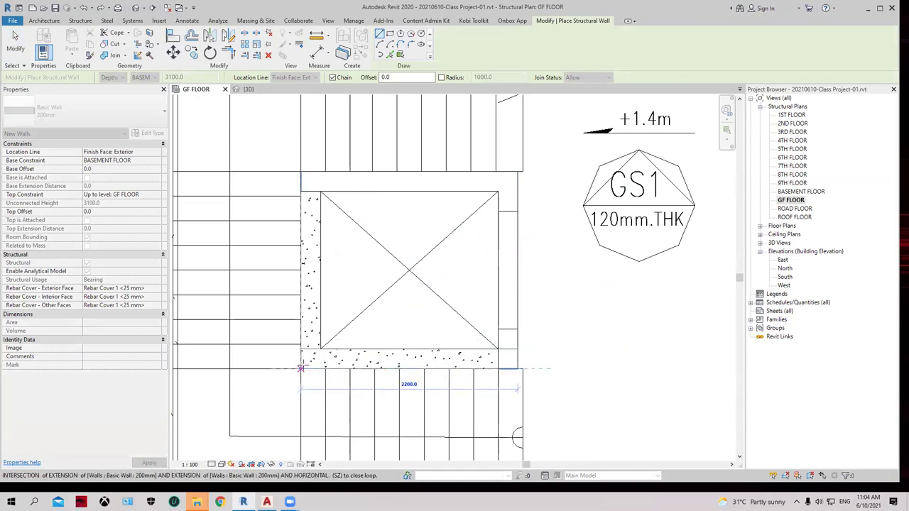
pyautogui.click(301, 369)
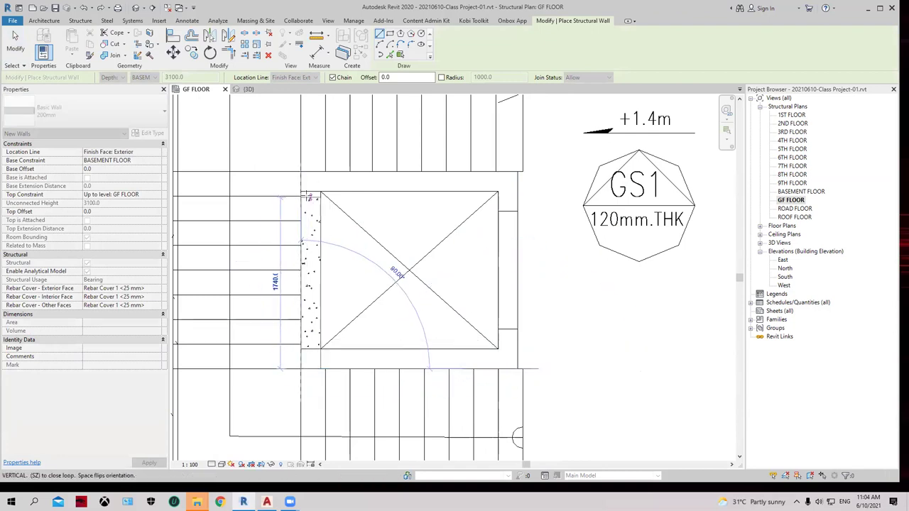
pyautogui.click(301, 171)
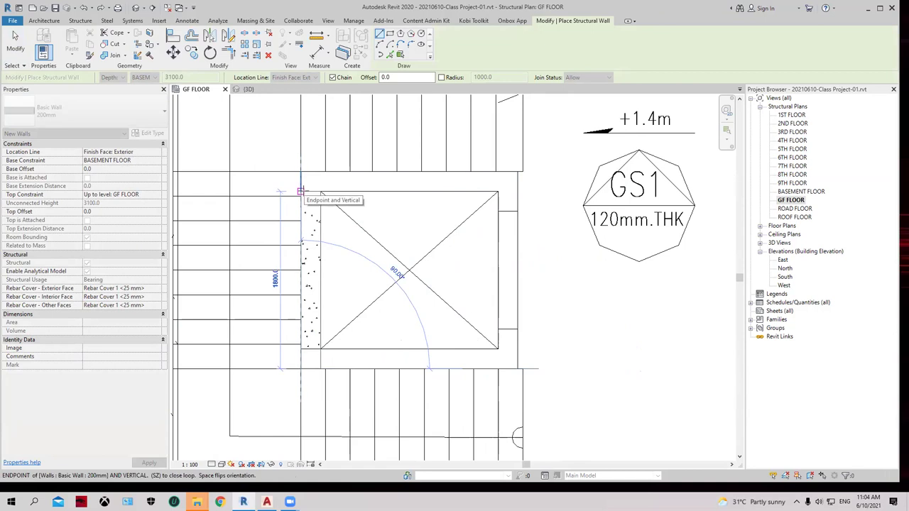
pyautogui.rightClick(370, 207)
pyautogui.click(387, 209)
pyautogui.press('Escape')
pyautogui.scroll(-2, 508, 220)
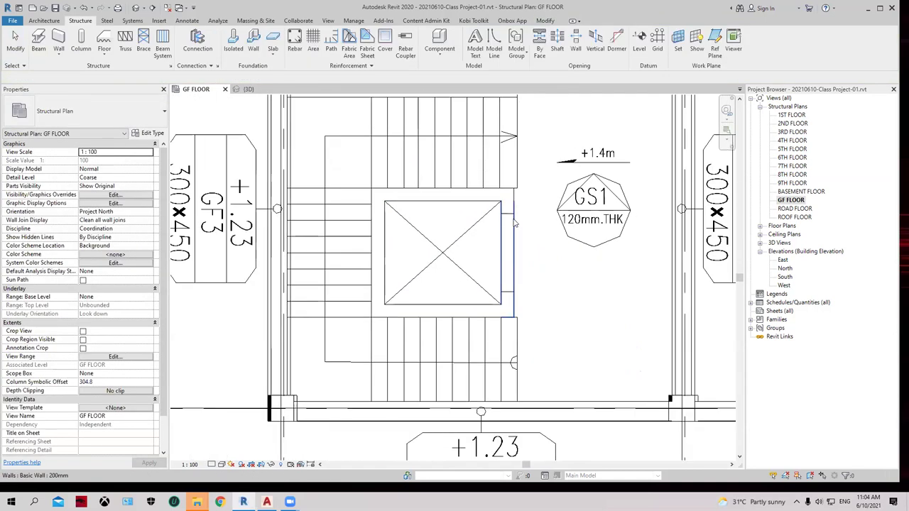
pyautogui.click(510, 227)
# Step: Inspect the hollow four-walled lift core in 3D, then open the East elevation
pyautogui.click(525, 211)
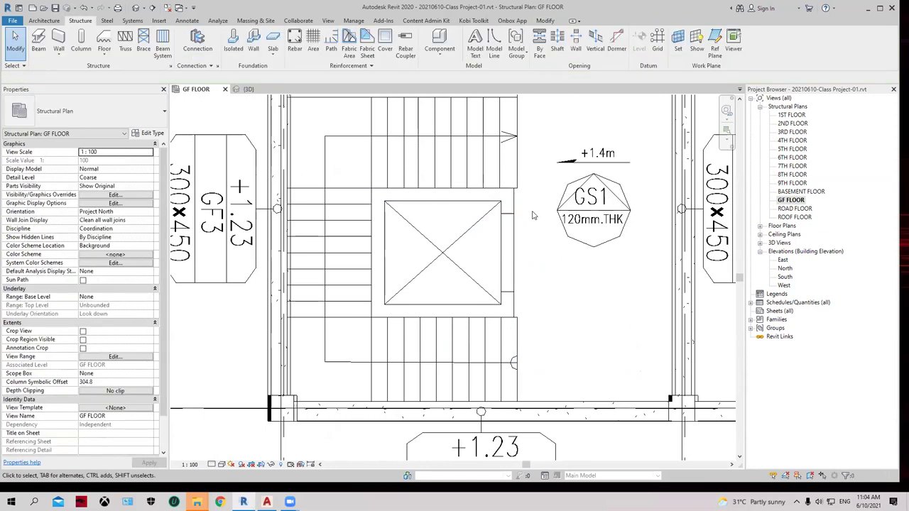
pyautogui.scroll(-1, 533, 221)
pyautogui.hotkey('ctrl', 'Tab')
pyautogui.scroll(-2, 431, 249)
pyautogui.scroll(-2, 432, 248)
pyautogui.scroll(1, 385, 233)
pyautogui.scroll(1, 298, 217)
pyautogui.scroll(1, 348, 217)
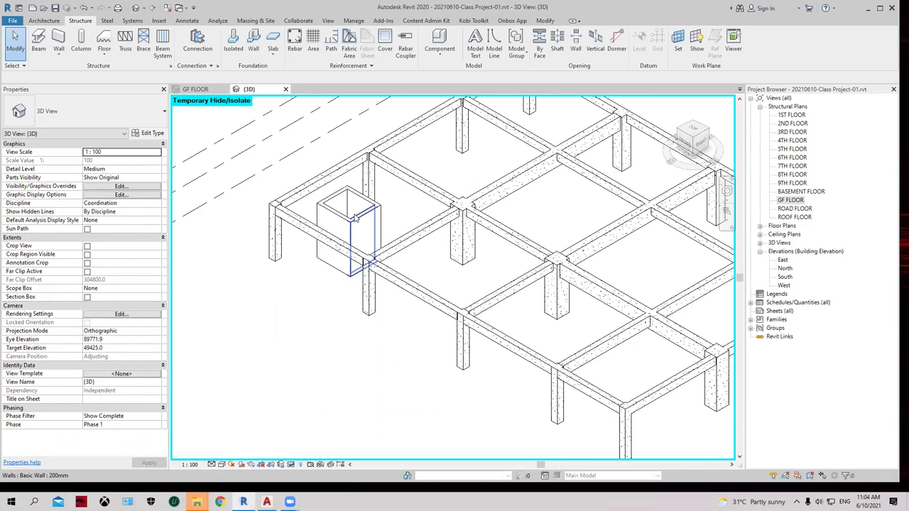
pyautogui.scroll(1, 348, 216)
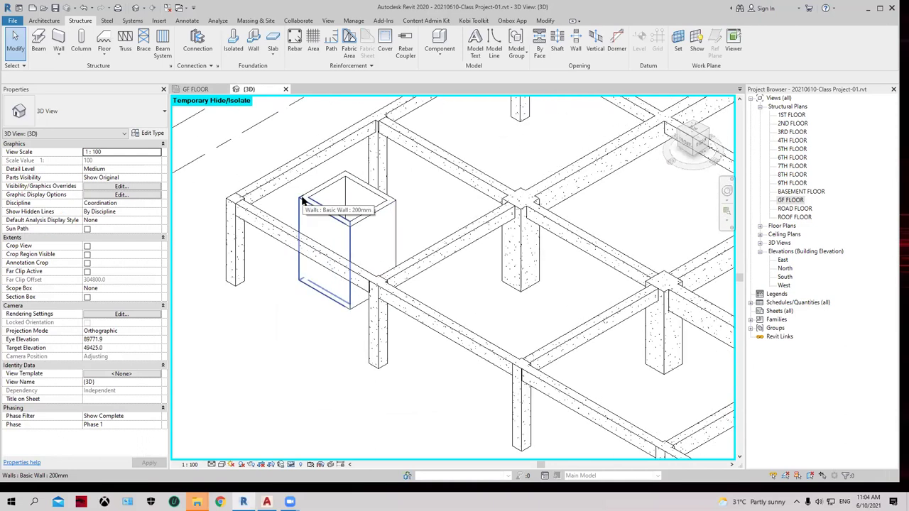
pyautogui.doubleClick(782, 260)
# Step: Select the lift-core walls in the East elevation and confirm they span BASEMENT FLOOR to GF FLOOR
pyautogui.scroll(3, 465, 392)
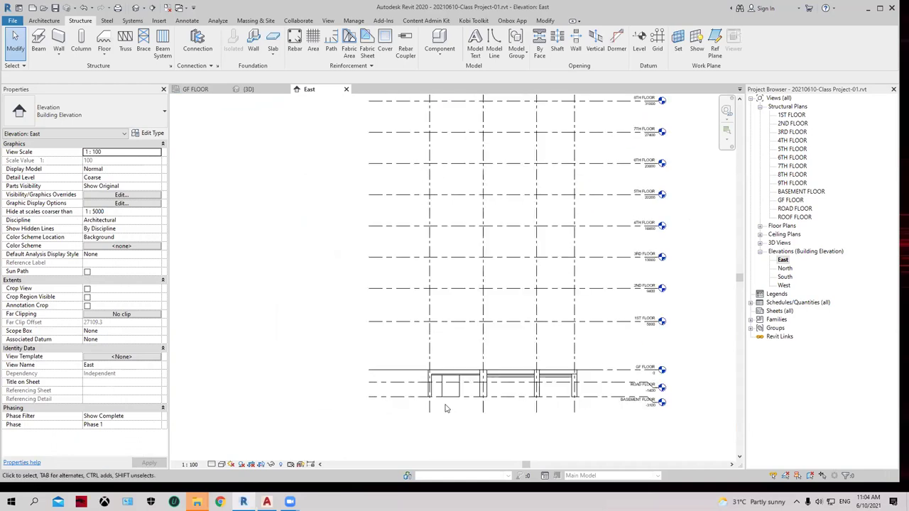
pyautogui.scroll(2, 465, 392)
pyautogui.click(483, 364)
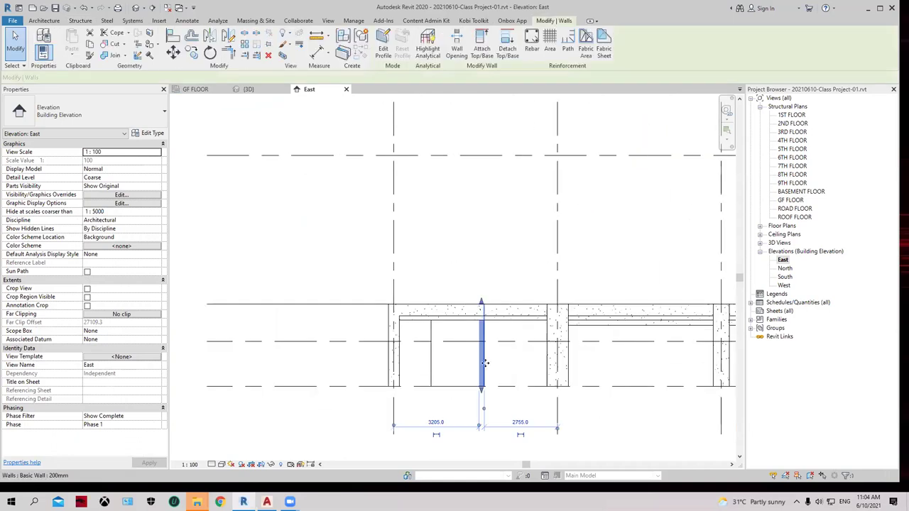
pyautogui.click(443, 365)
pyautogui.moveTo(497, 370); pyautogui.dragTo(425, 356)
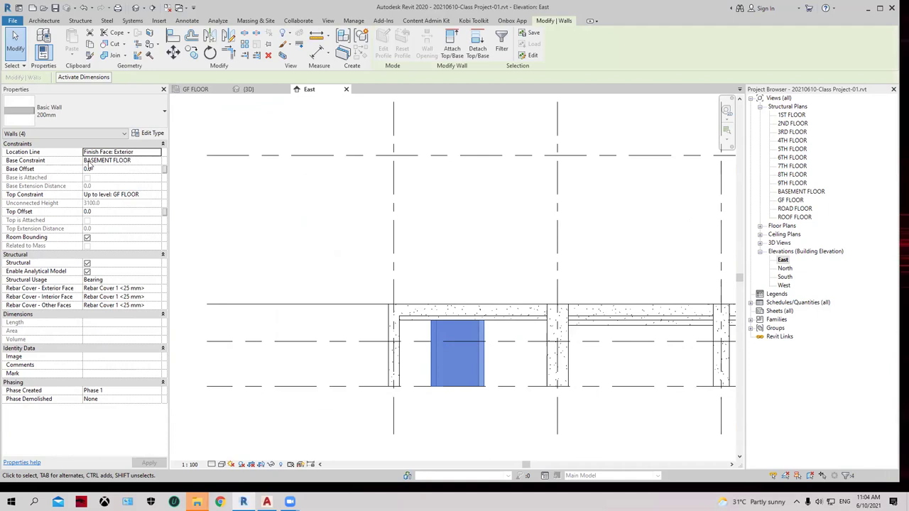
pyautogui.scroll(-3, 428, 387)
pyautogui.moveTo(427, 387); pyautogui.dragTo(371, 371, button='middle')
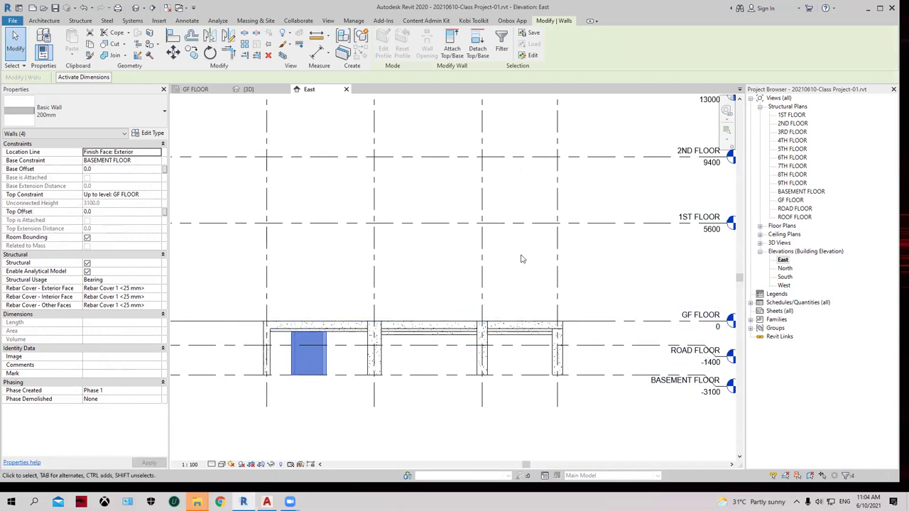
pyautogui.scroll(-2, 525, 260)
# Step: Go back to the GF FLOOR plan and bring the neighbouring stair core into view
pyautogui.click(187, 89)
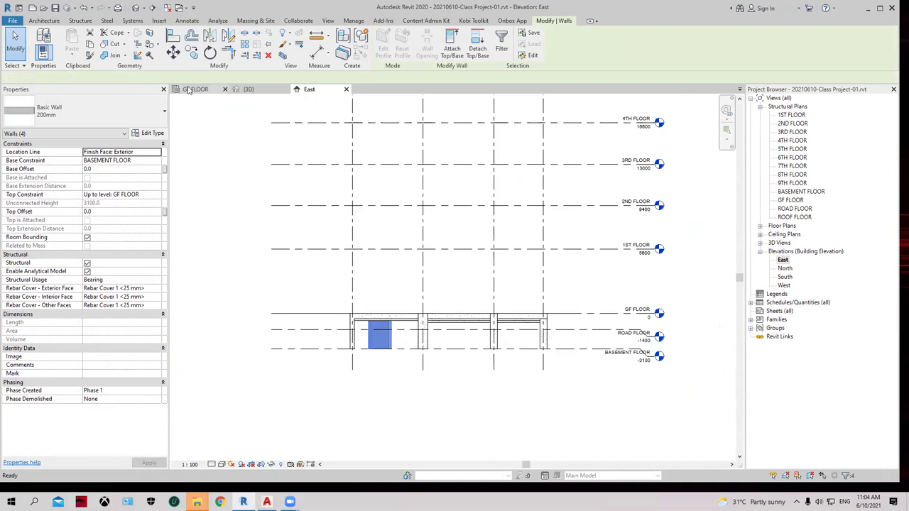
pyautogui.scroll(-3, 566, 268)
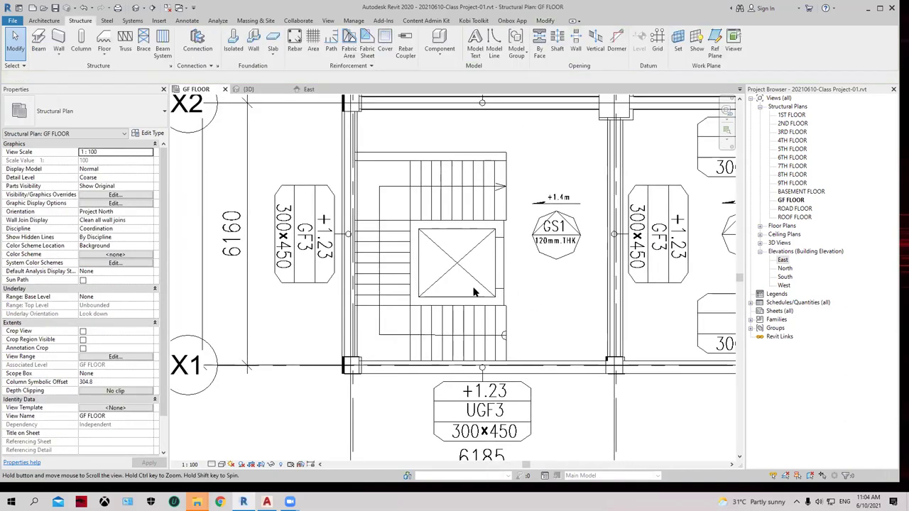
pyautogui.moveTo(482, 278); pyautogui.dragTo(487, 301, button='middle')
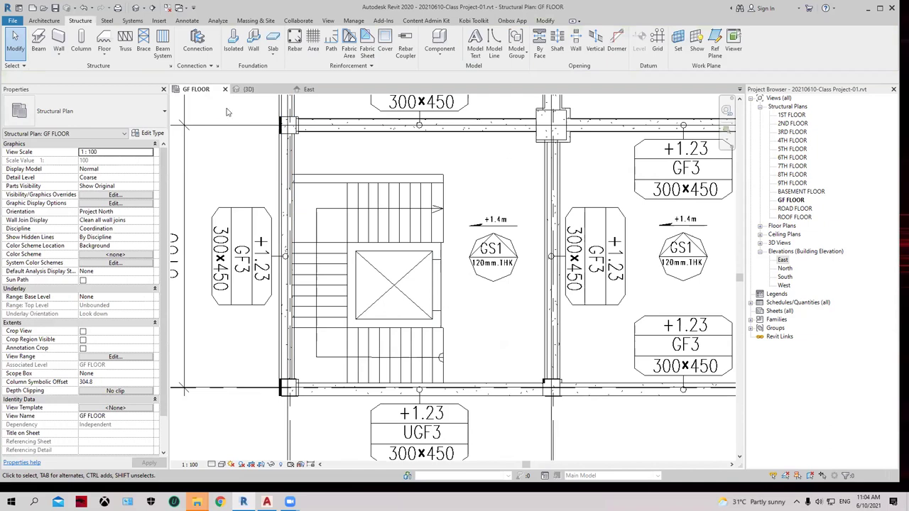